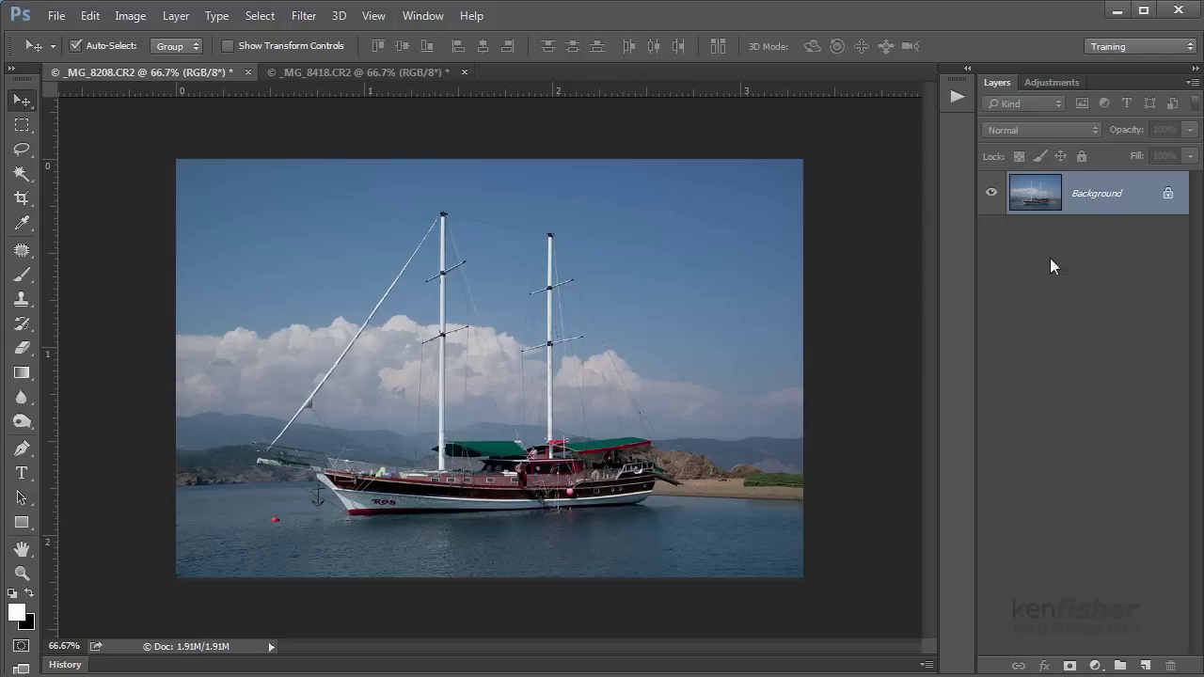
- Expand the Actions panel to list the recorded action sets, confirming it under the Window menu
click(957, 101)
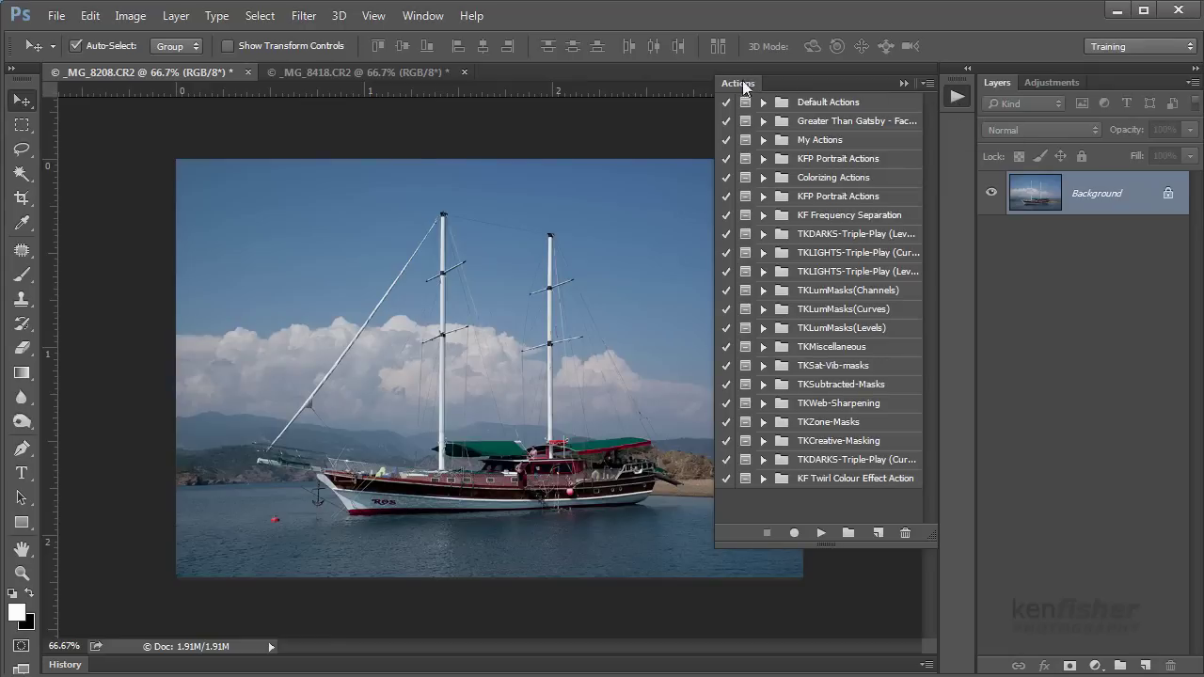
click(423, 17)
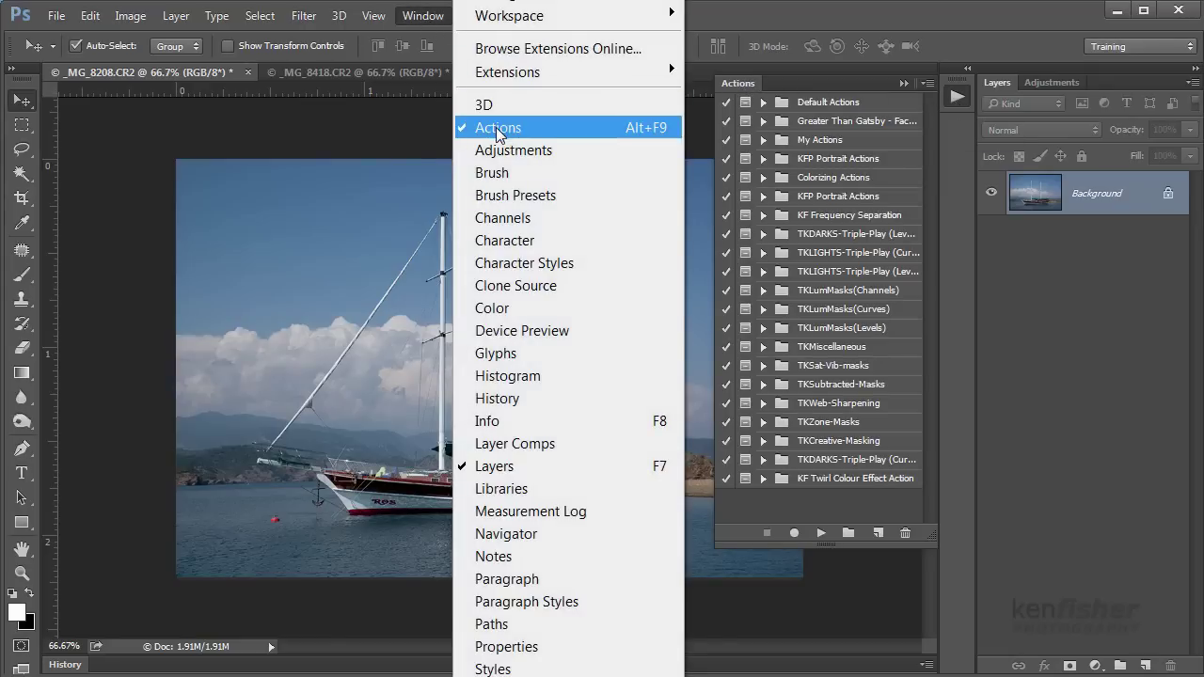
click(811, 17)
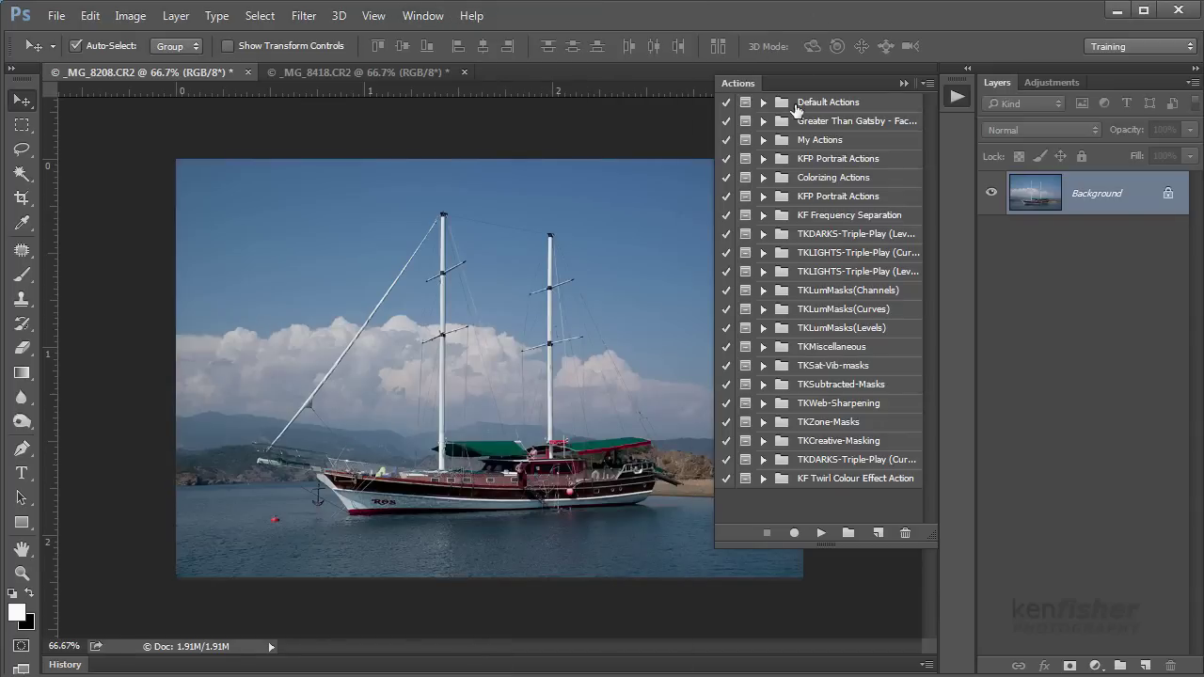
- Create a new empty action set named 'Twirl'
click(848, 537)
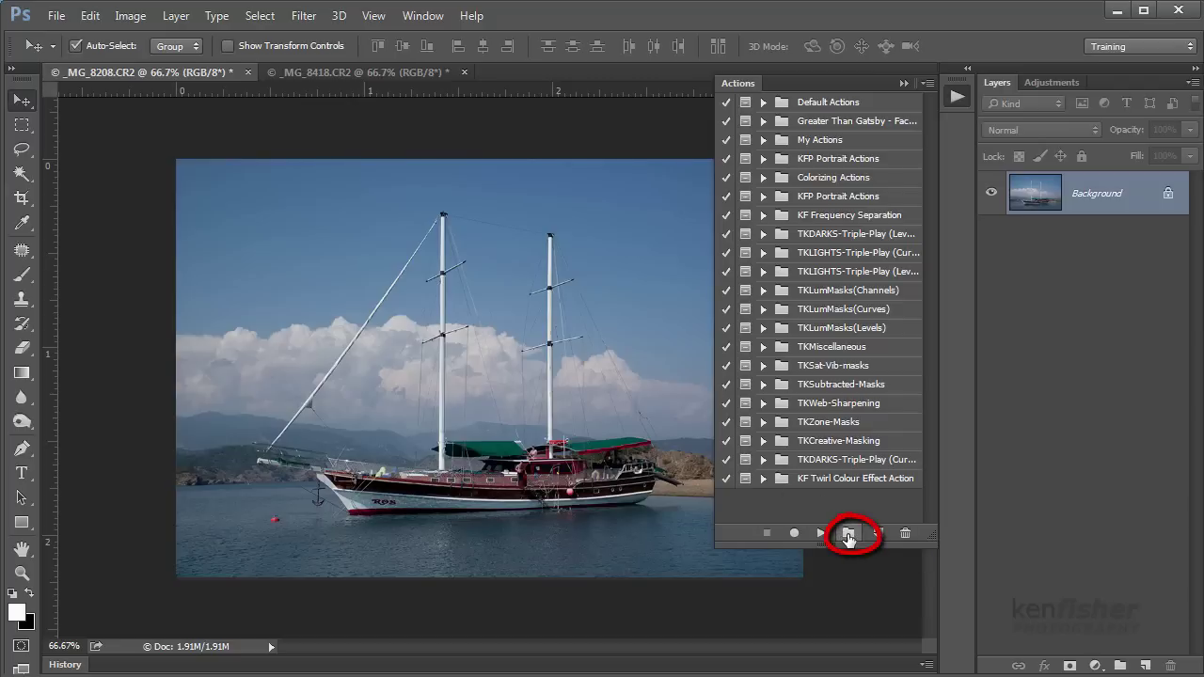
drag(270, 0, 502, 303)
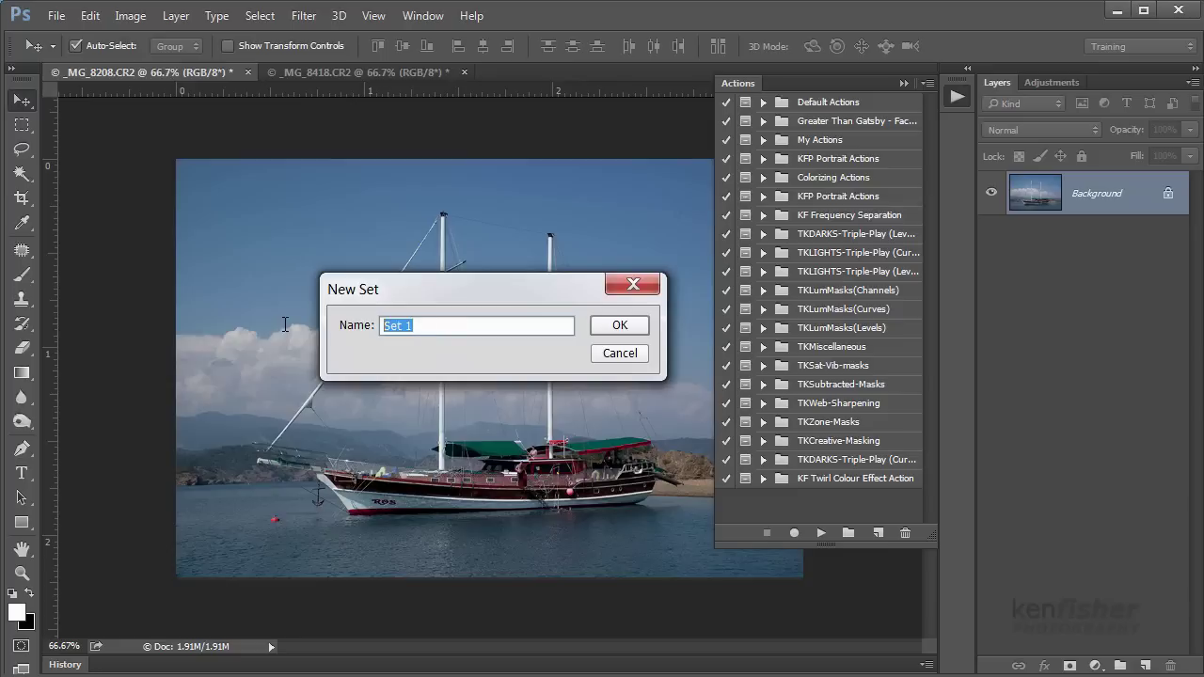
text(Twirl)
click(620, 327)
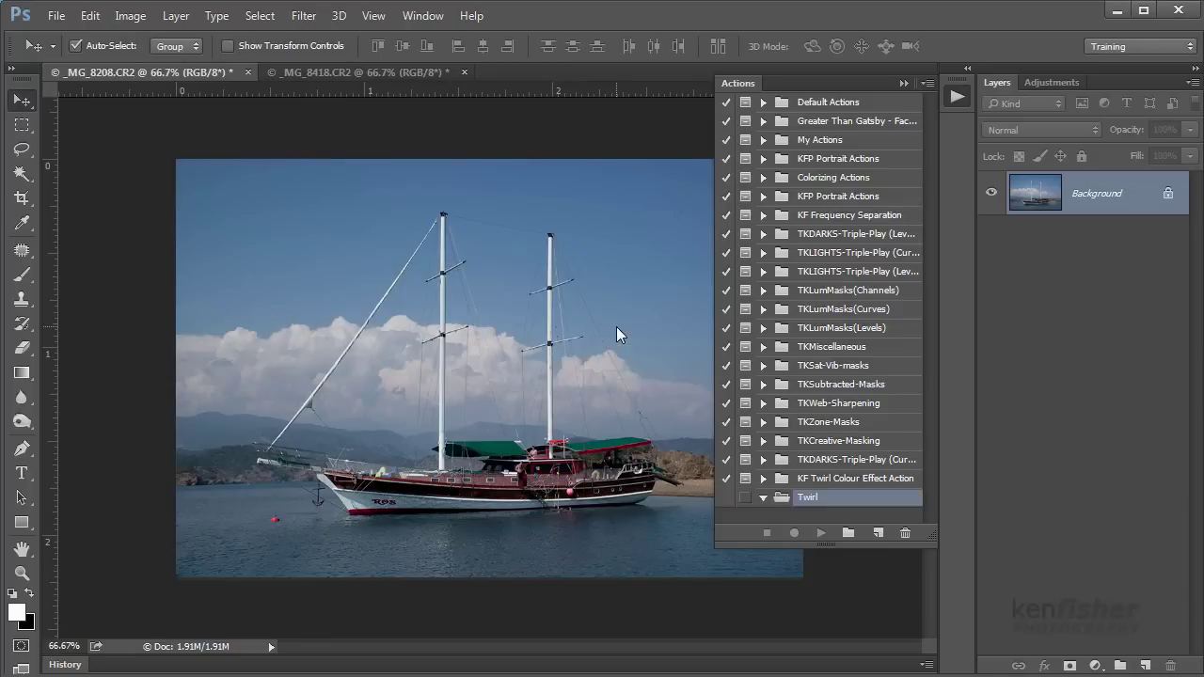
- Create an action 'Twirl' in the Twirl set with function key F9 and start recording
click(877, 535)
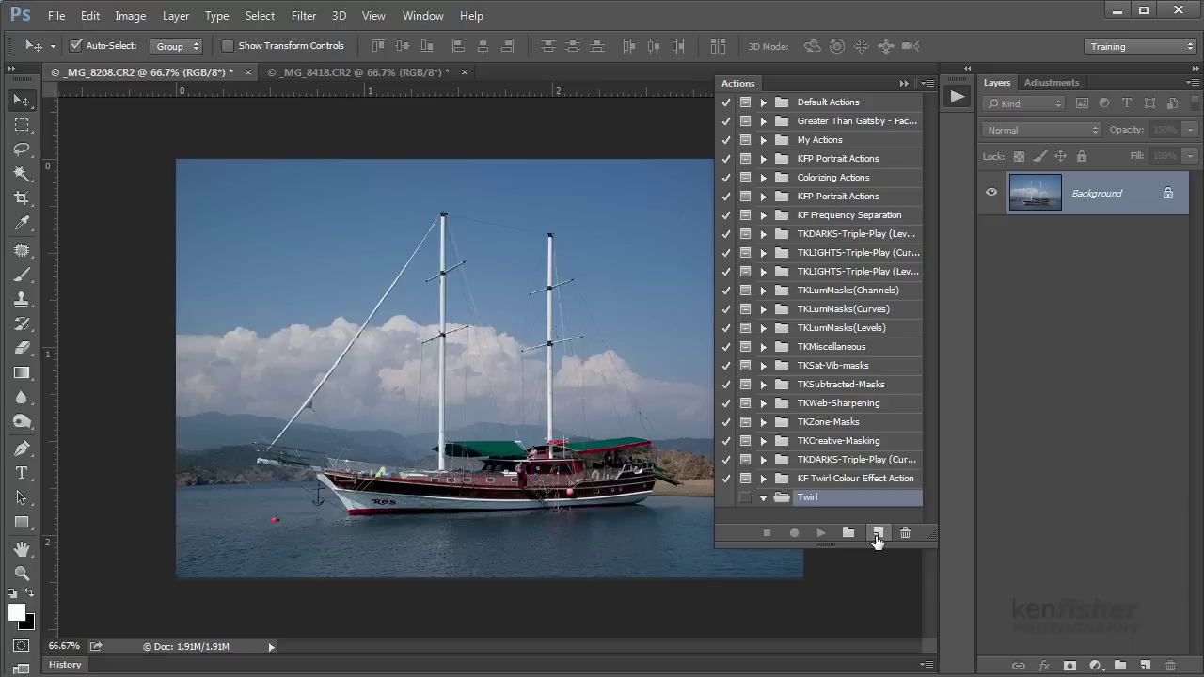
click(877, 535)
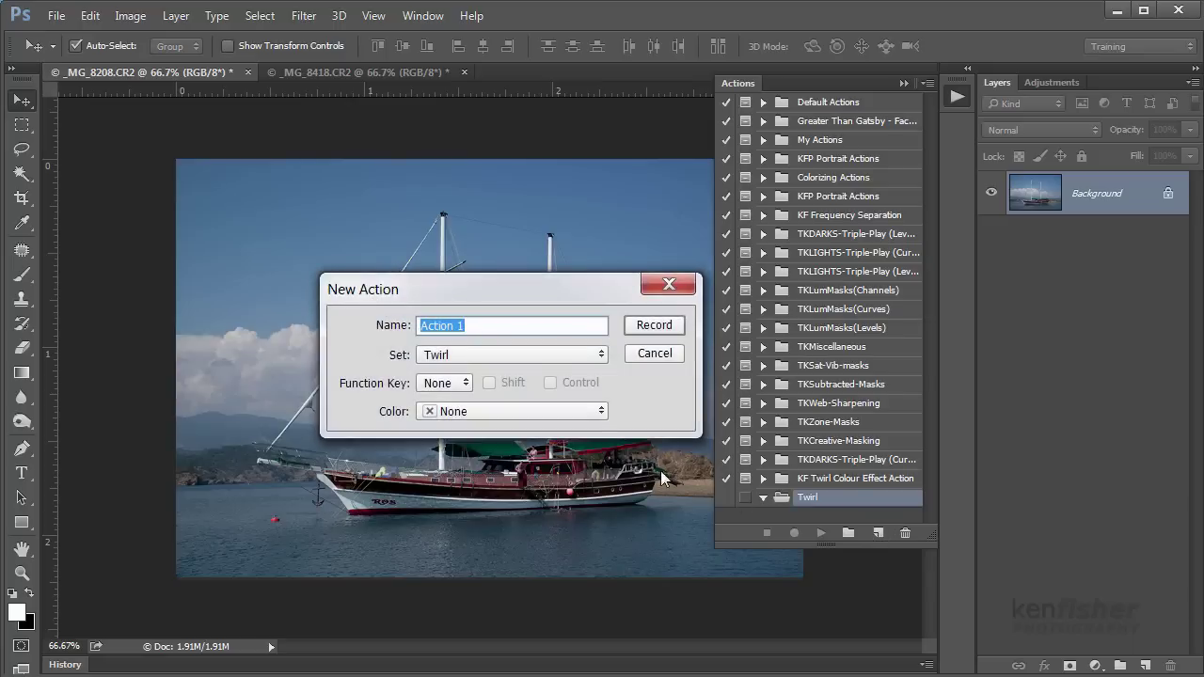
drag(476, 325, 350, 307)
text(Tw)
text(irl)
key(BackSpace)
text(l)
click(466, 385)
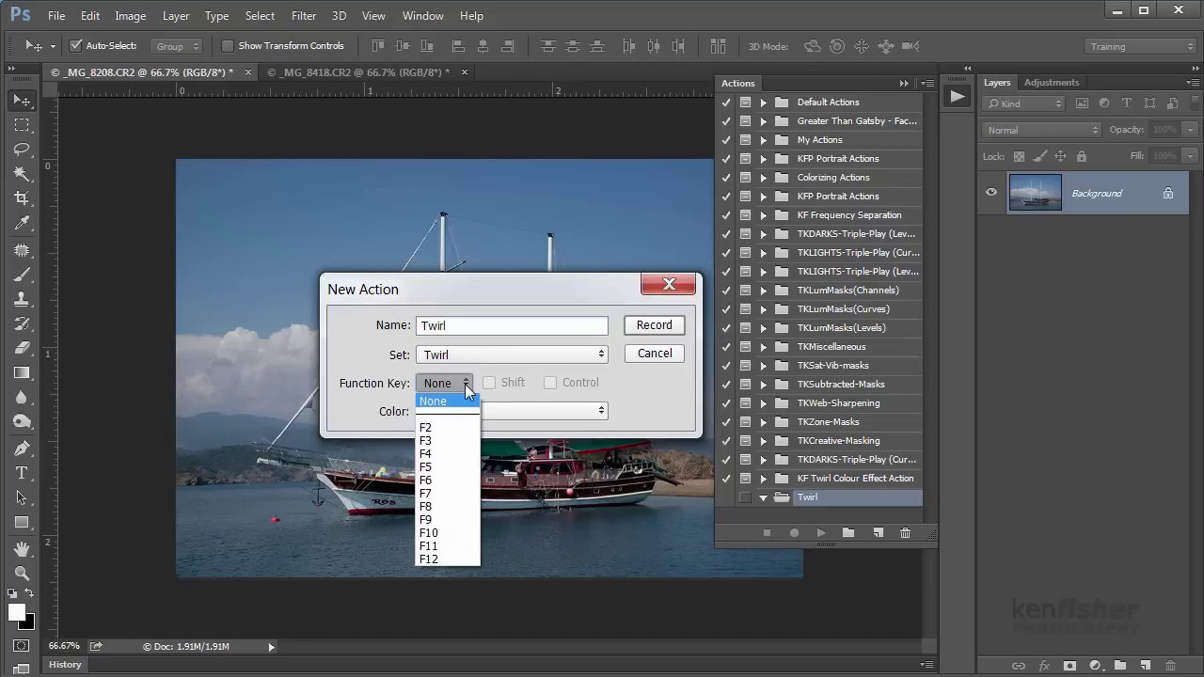
click(443, 518)
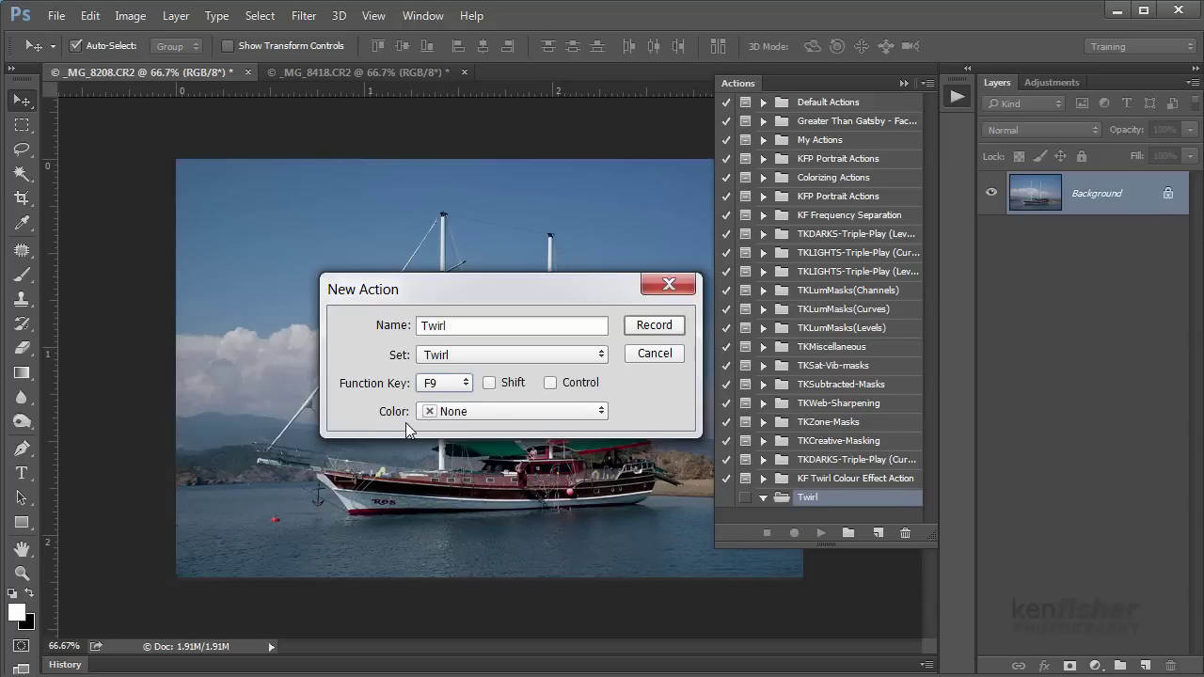
click(654, 325)
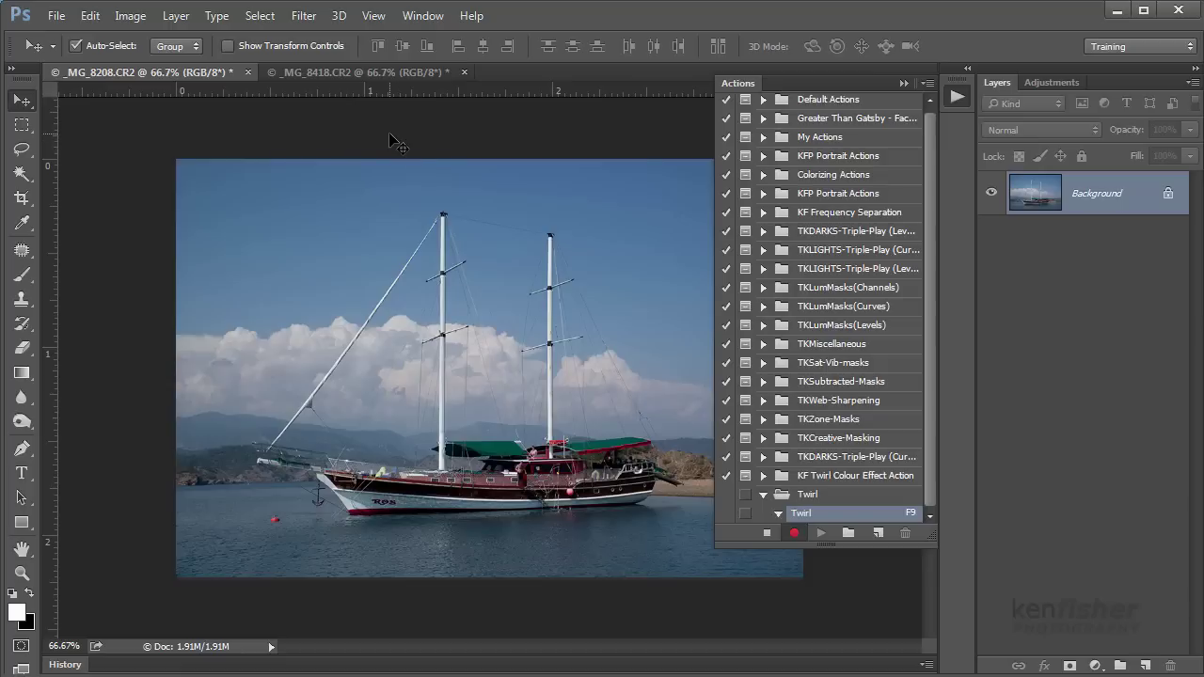
- Apply the Pixelate > Mezzotint filter with Type Medium Lines to the boat photo
click(304, 17)
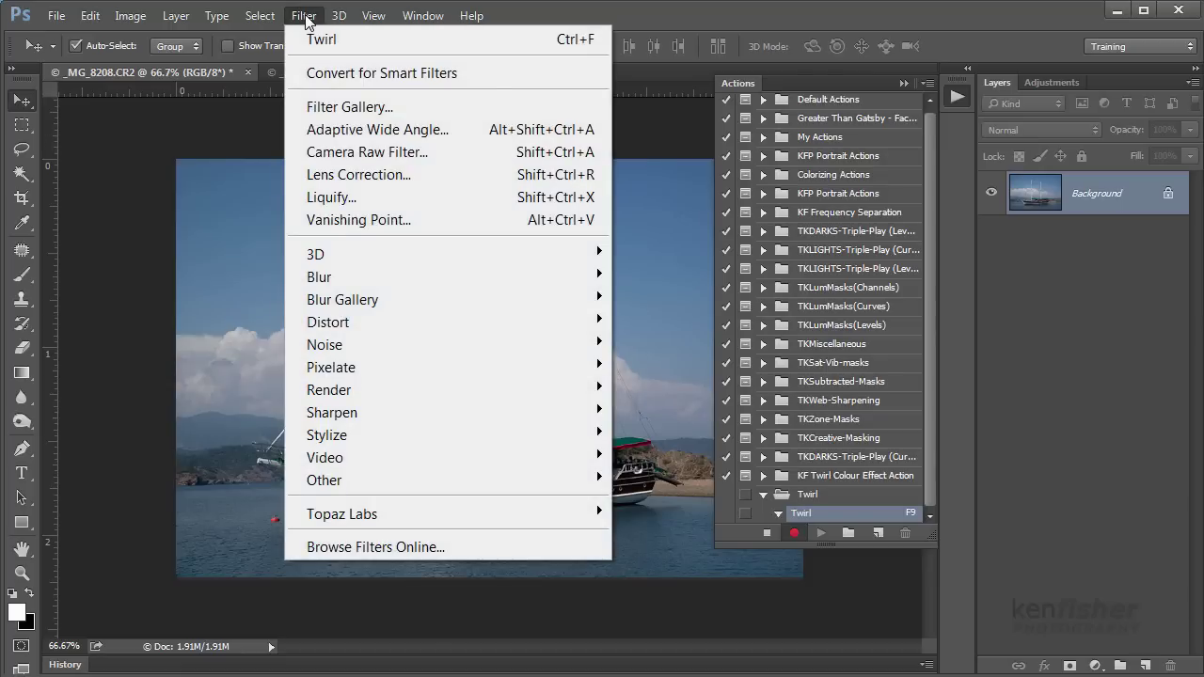
mouse_move(369, 367)
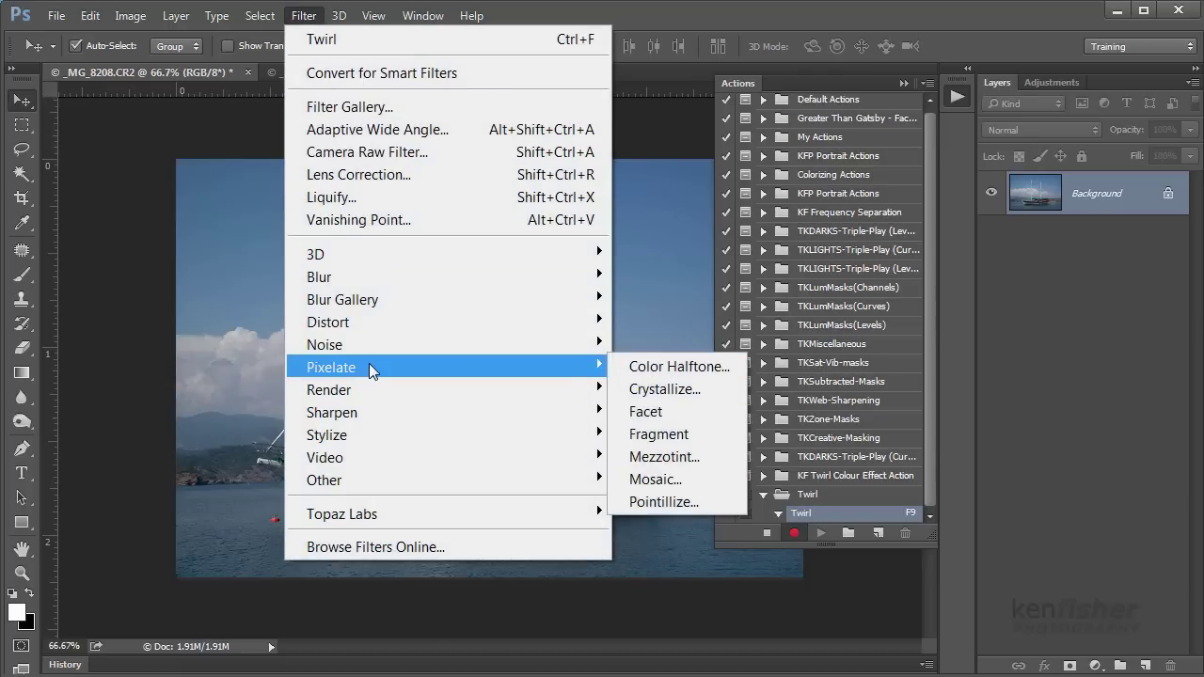
click(678, 456)
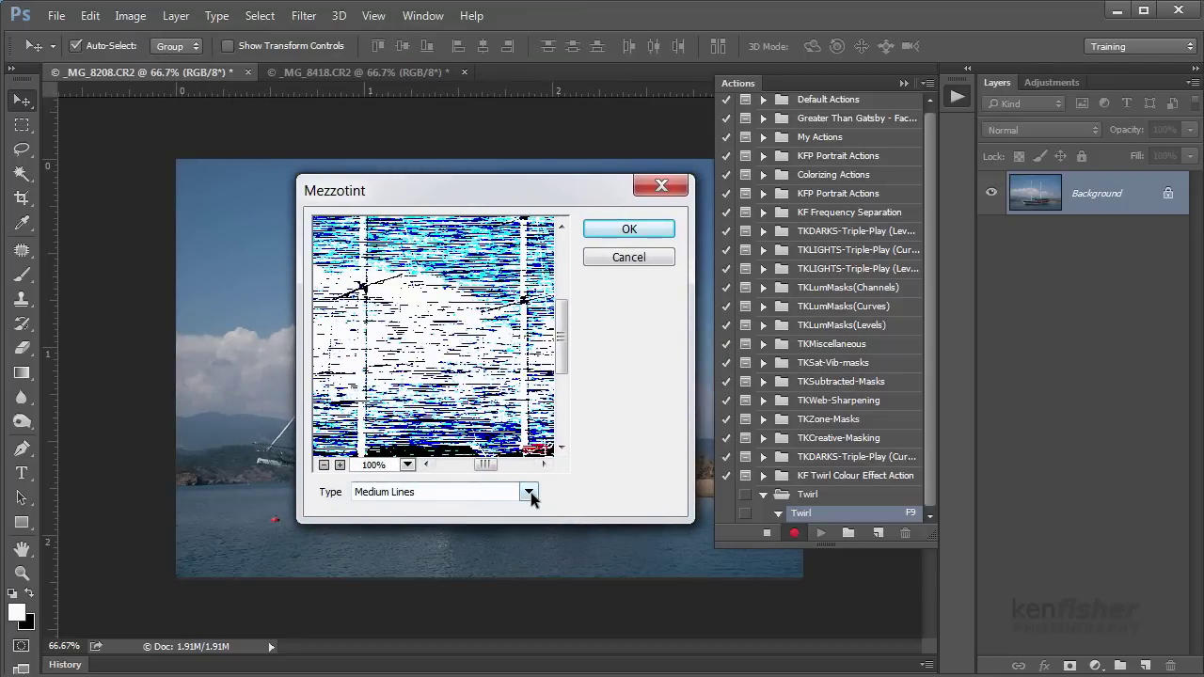
click(627, 228)
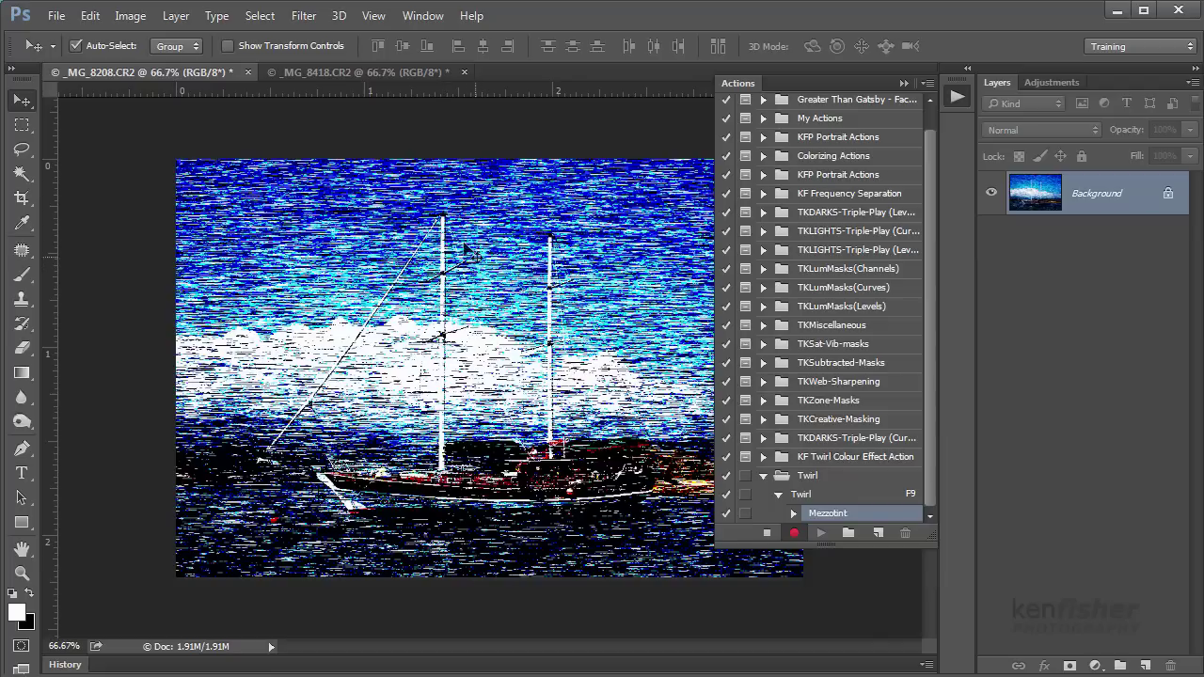
- Apply a Radial Blur with Amount 100, Zoom method and Best quality
click(304, 16)
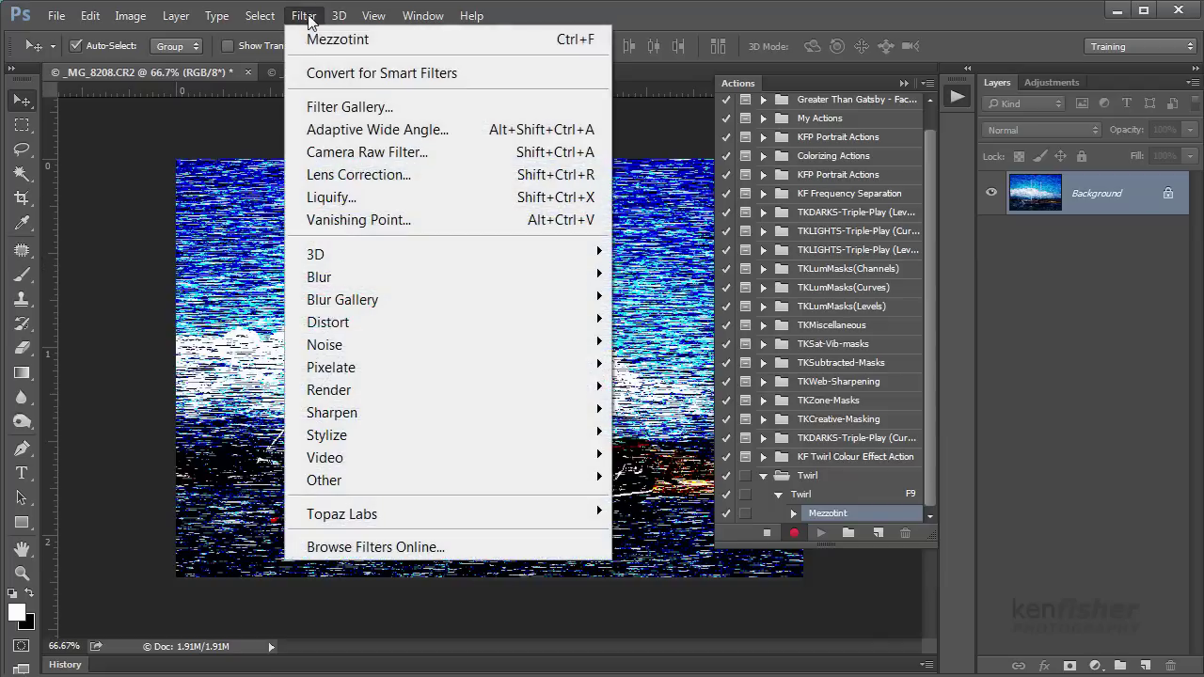
mouse_move(387, 274)
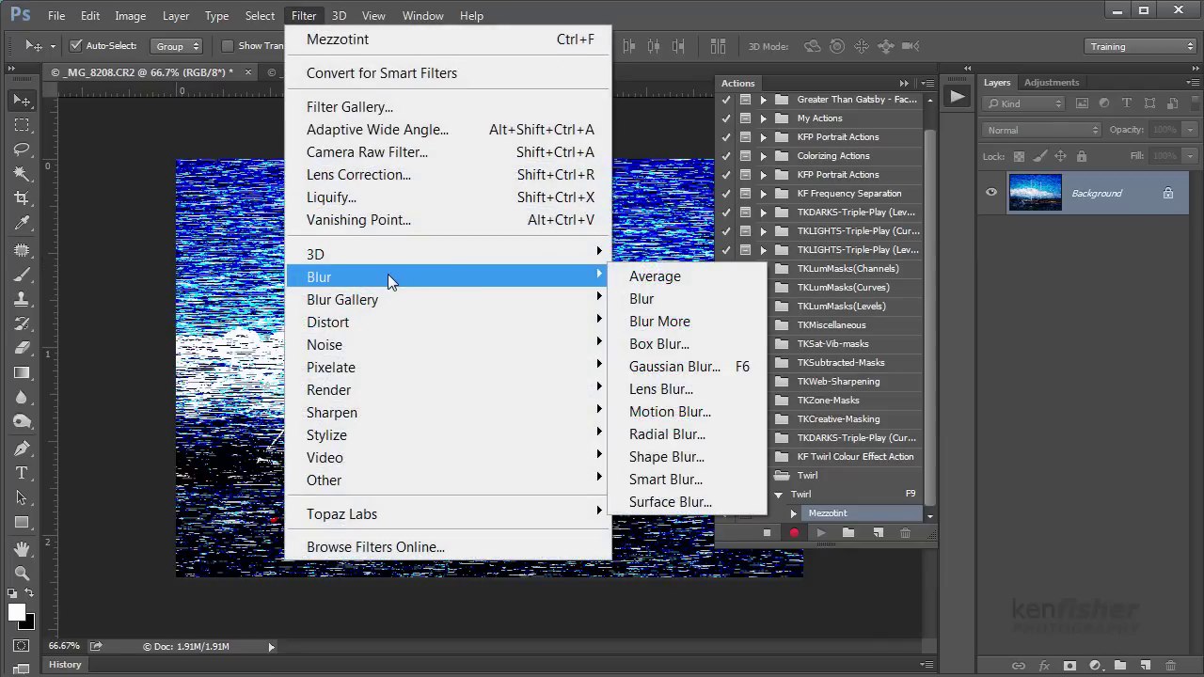
click(677, 434)
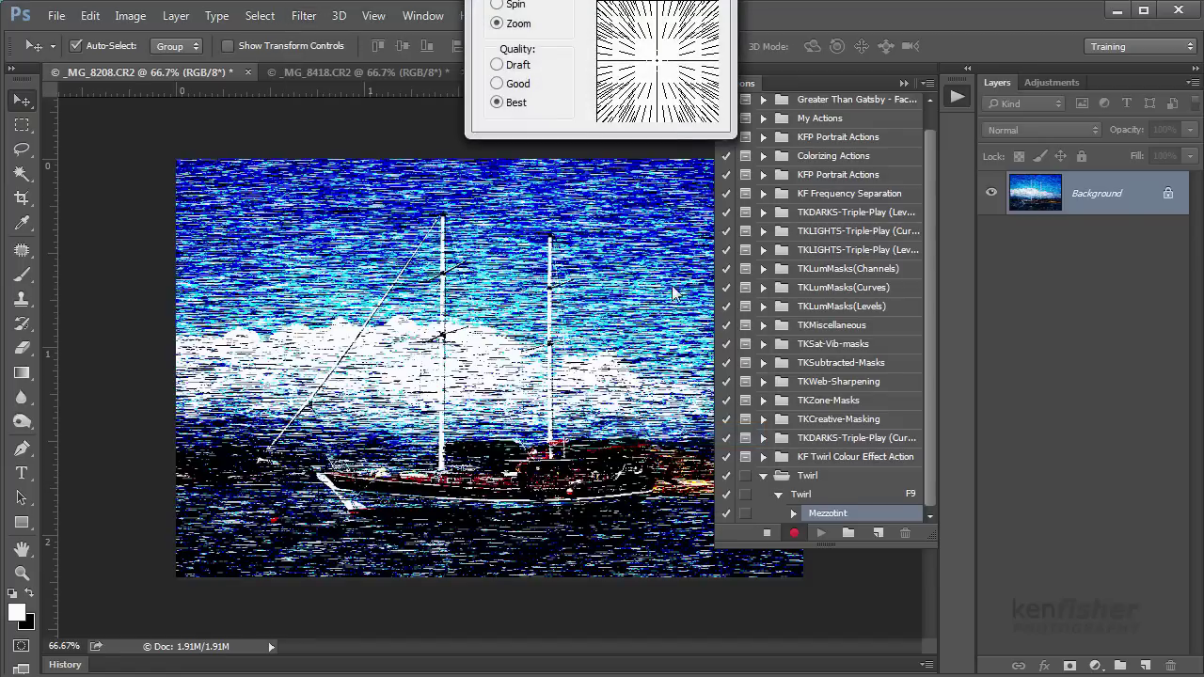
drag(601, 1, 491, 225)
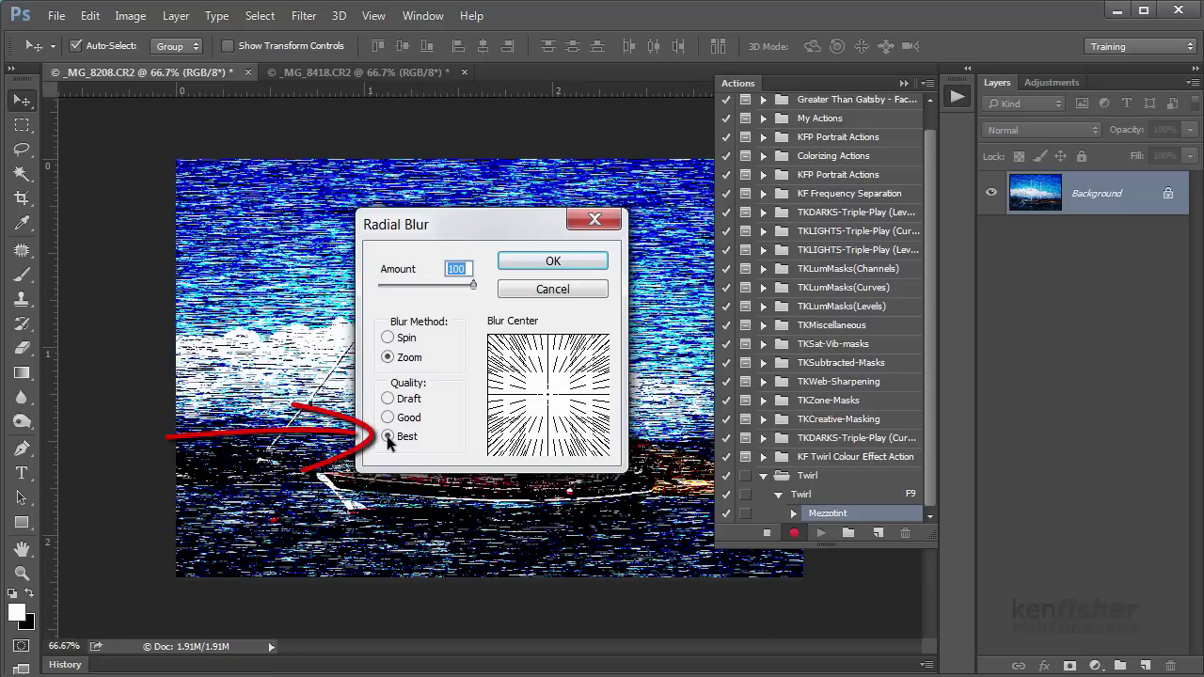
click(563, 260)
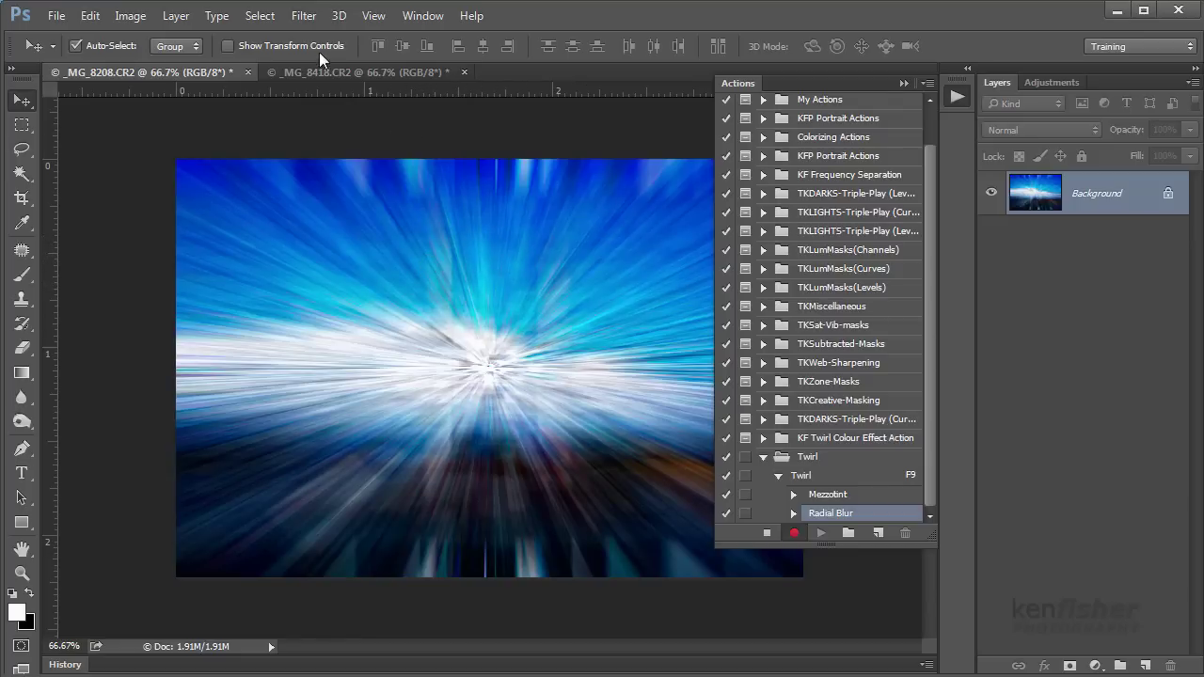
- Reapply the radial blur repeatedly with Ctrl+F until the image becomes blue-white light rays
click(307, 20)
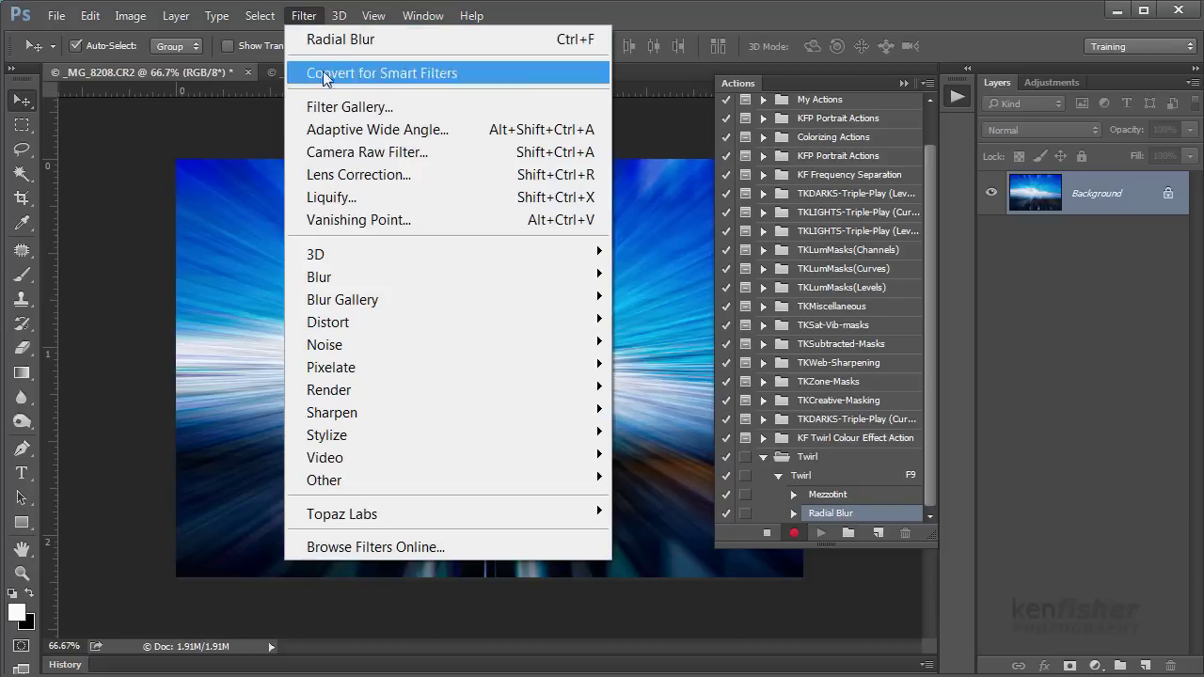
click(258, 130)
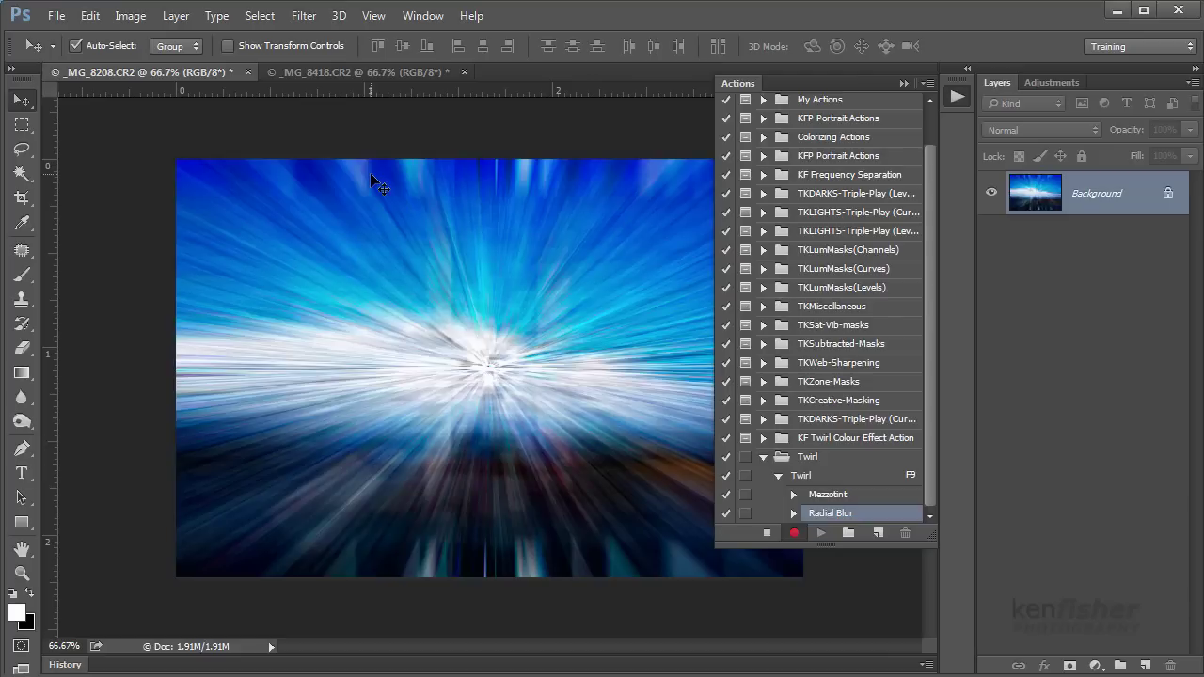
key(ctrl)
key(ctrl+f)
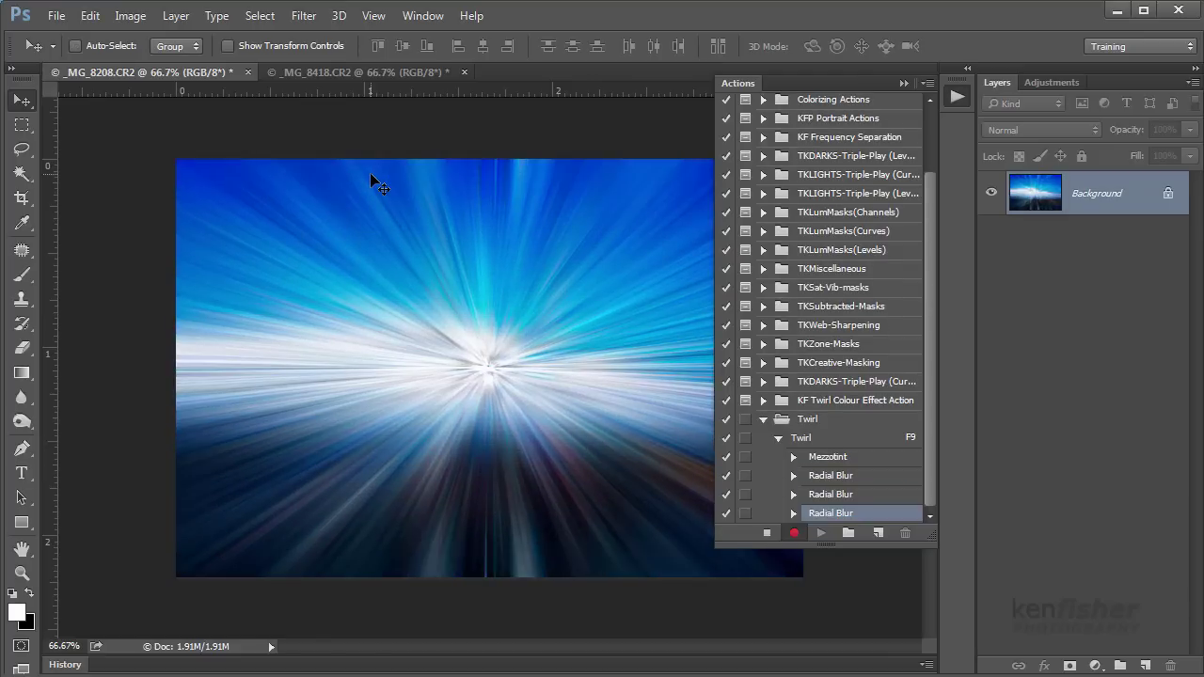
key(ctrl+f)
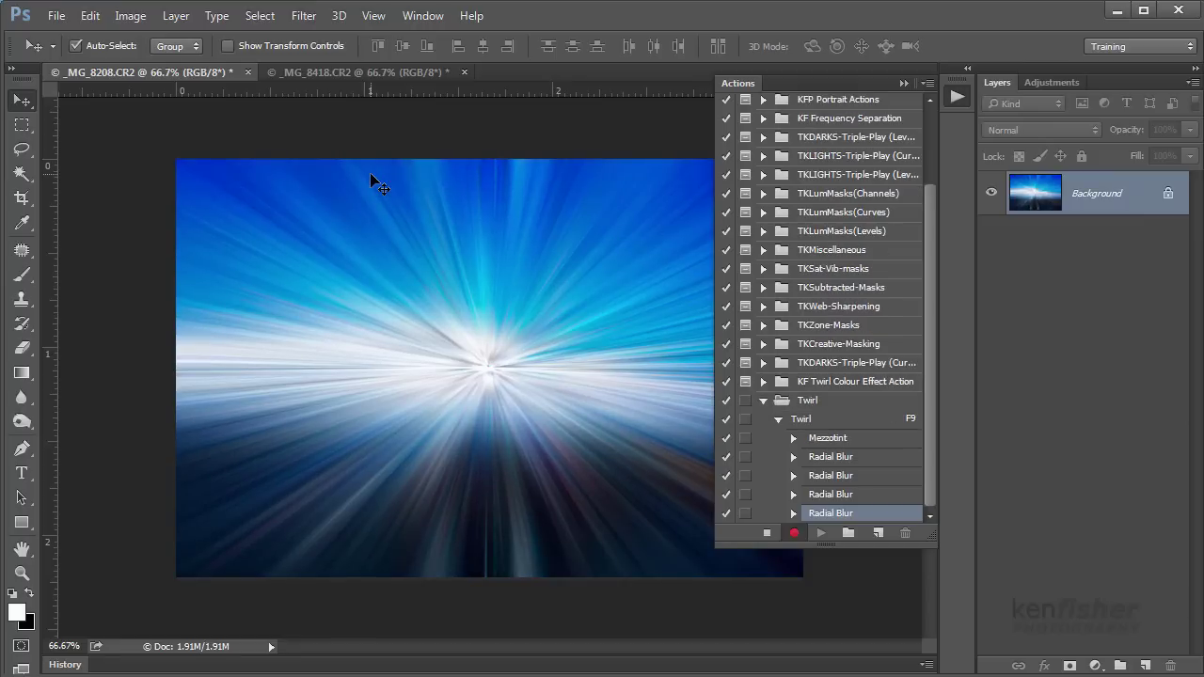
key(ctrl+f)
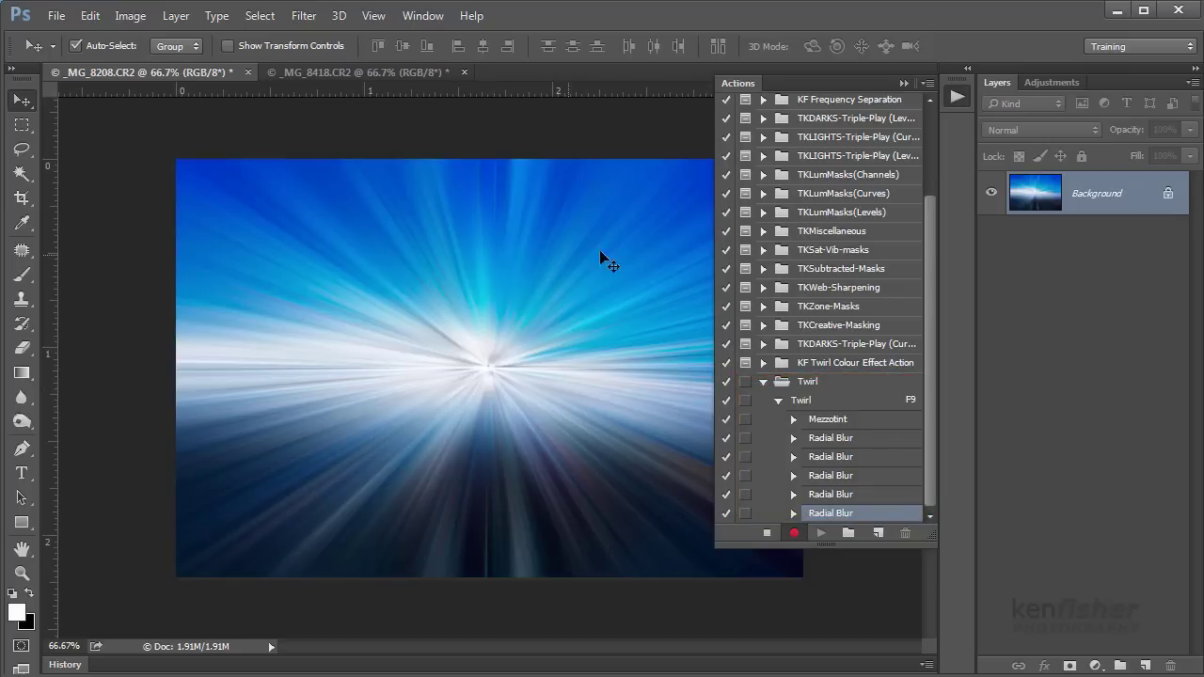
- Duplicate the Background layer as 'Background copy'
right_click(1099, 205)
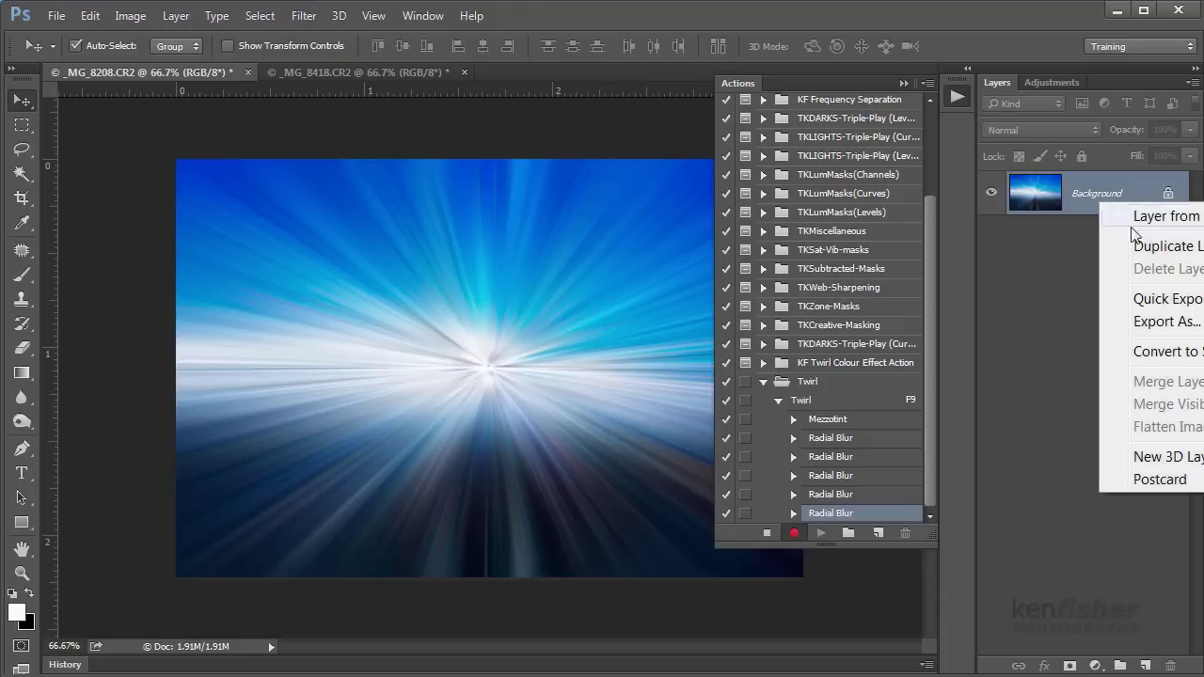
click(1185, 249)
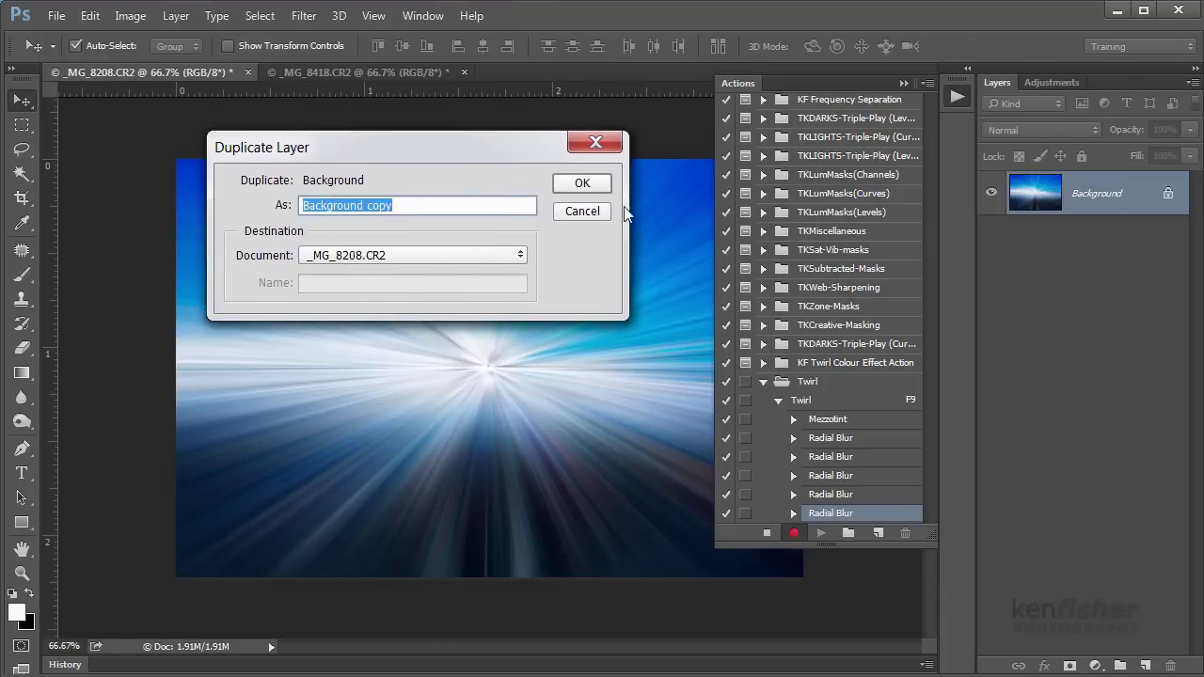
click(592, 190)
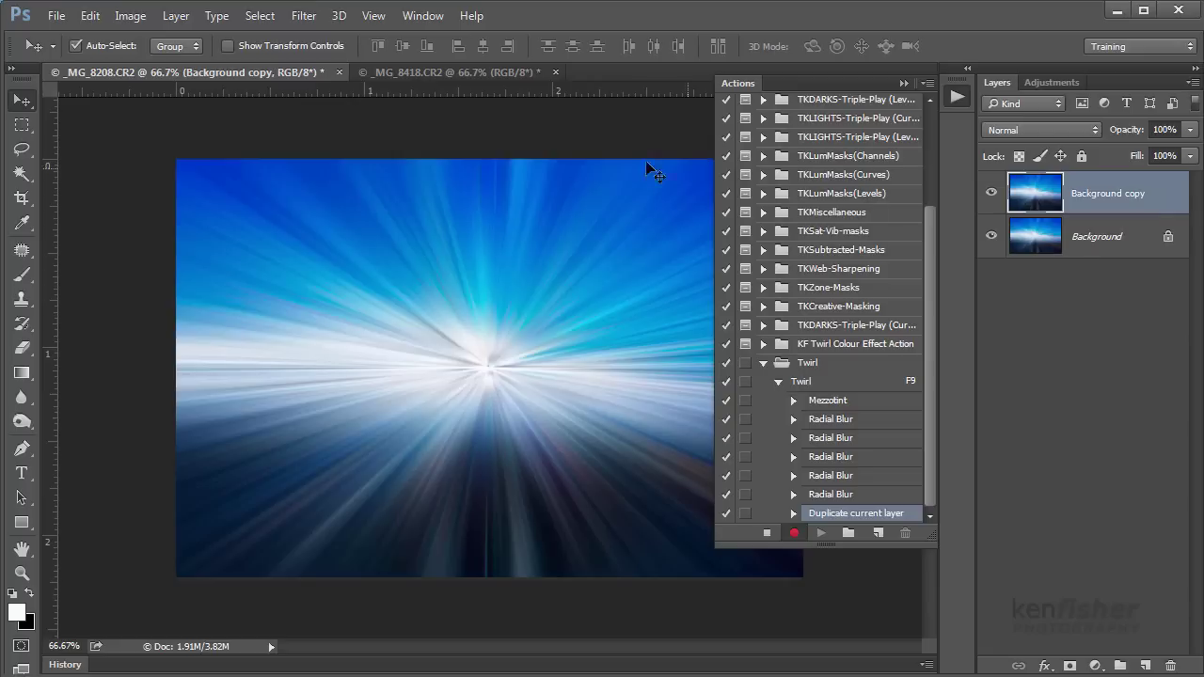
- Twirl the Background copy at an 80-degree angle, then select the Background layer
click(303, 16)
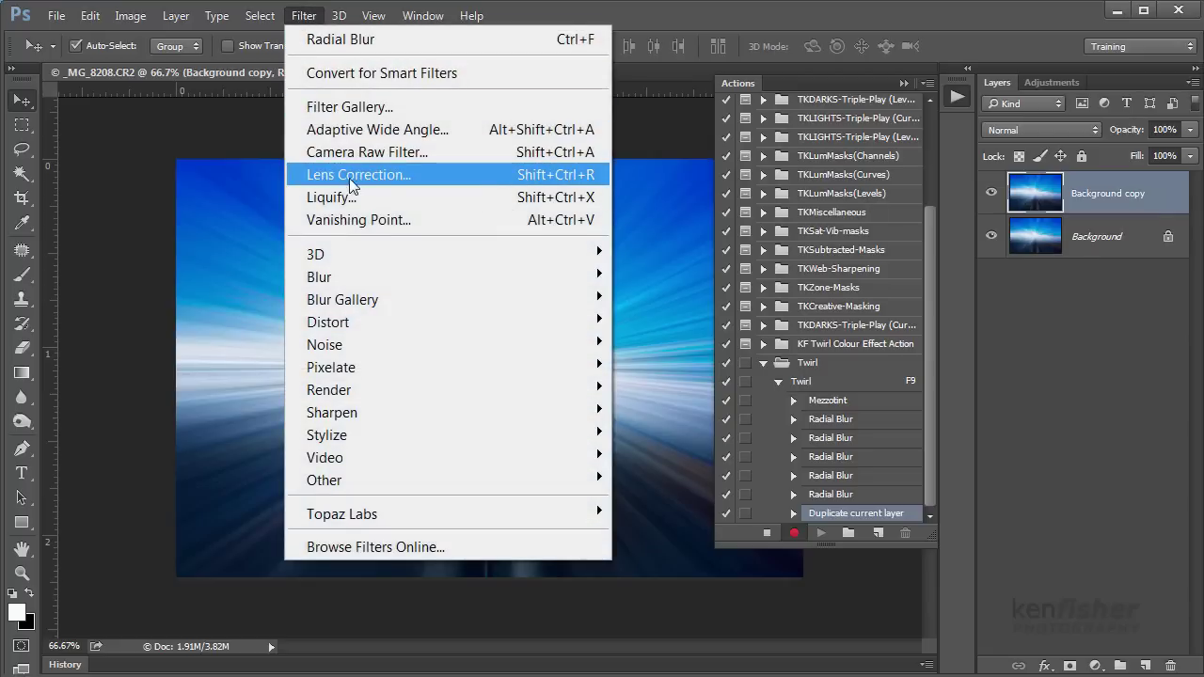
mouse_move(379, 320)
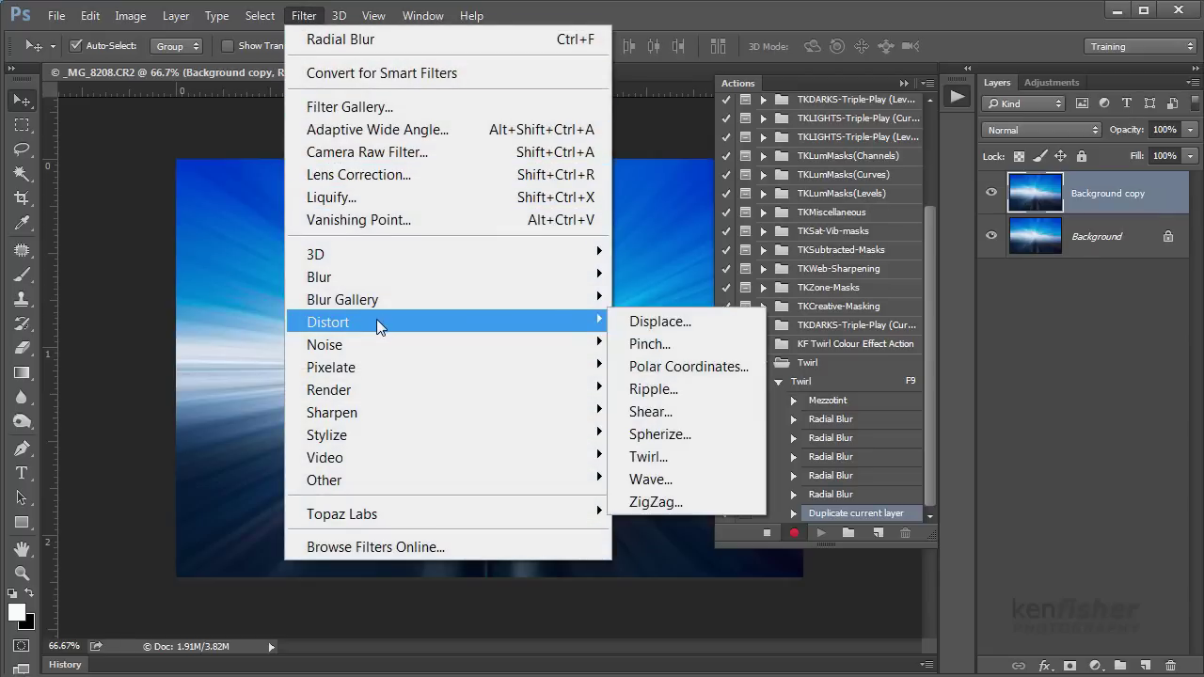
click(668, 457)
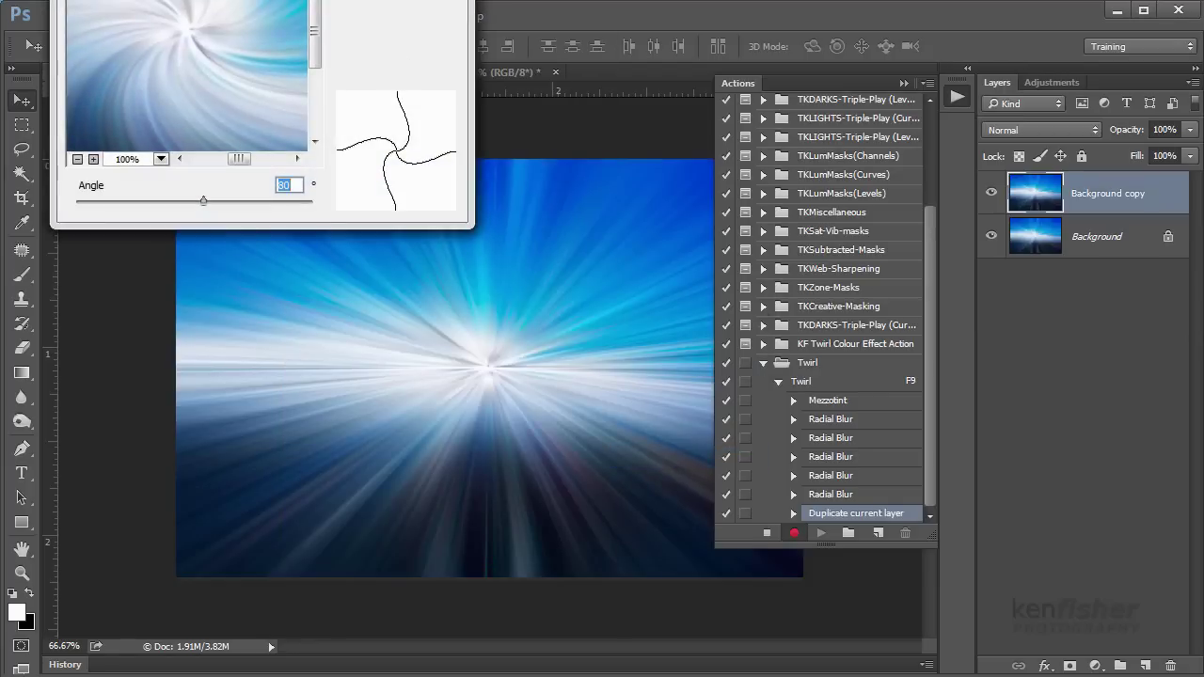
drag(256, 0, 416, 176)
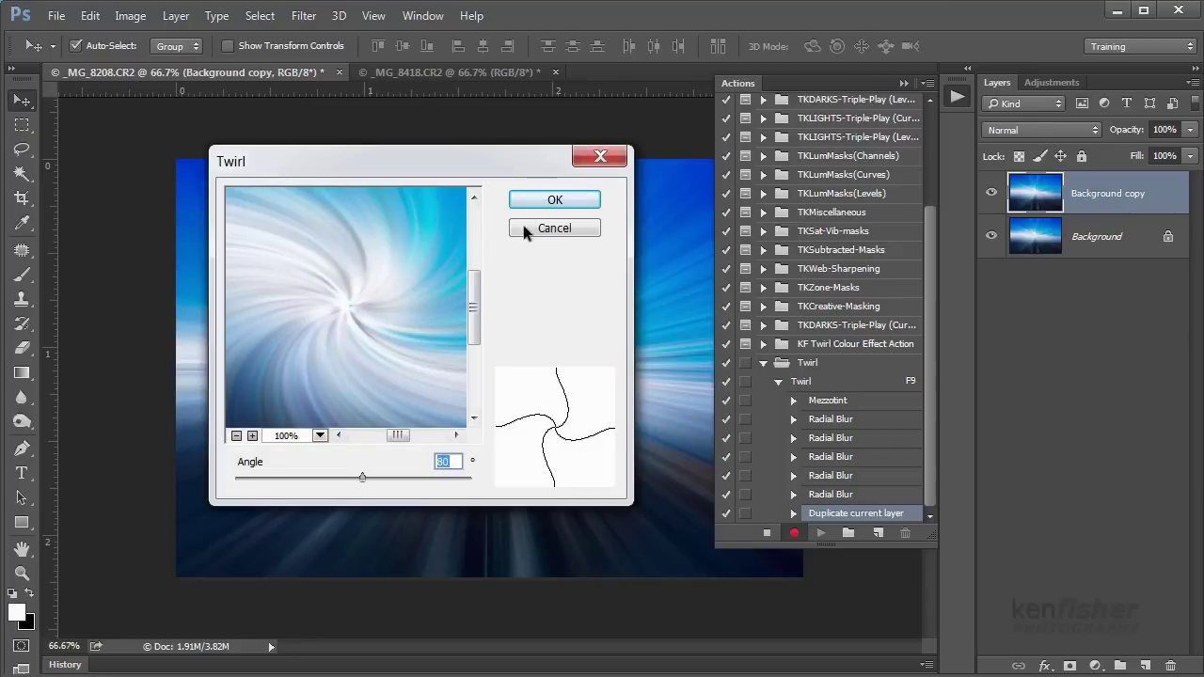
click(556, 202)
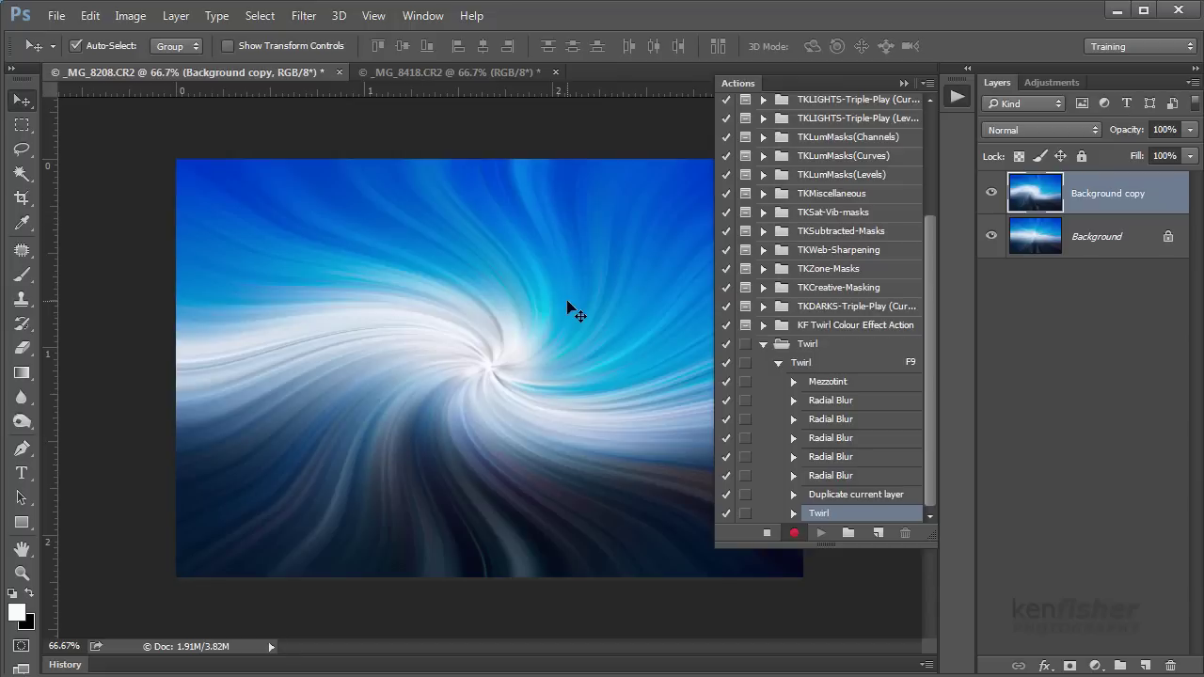
click(1098, 246)
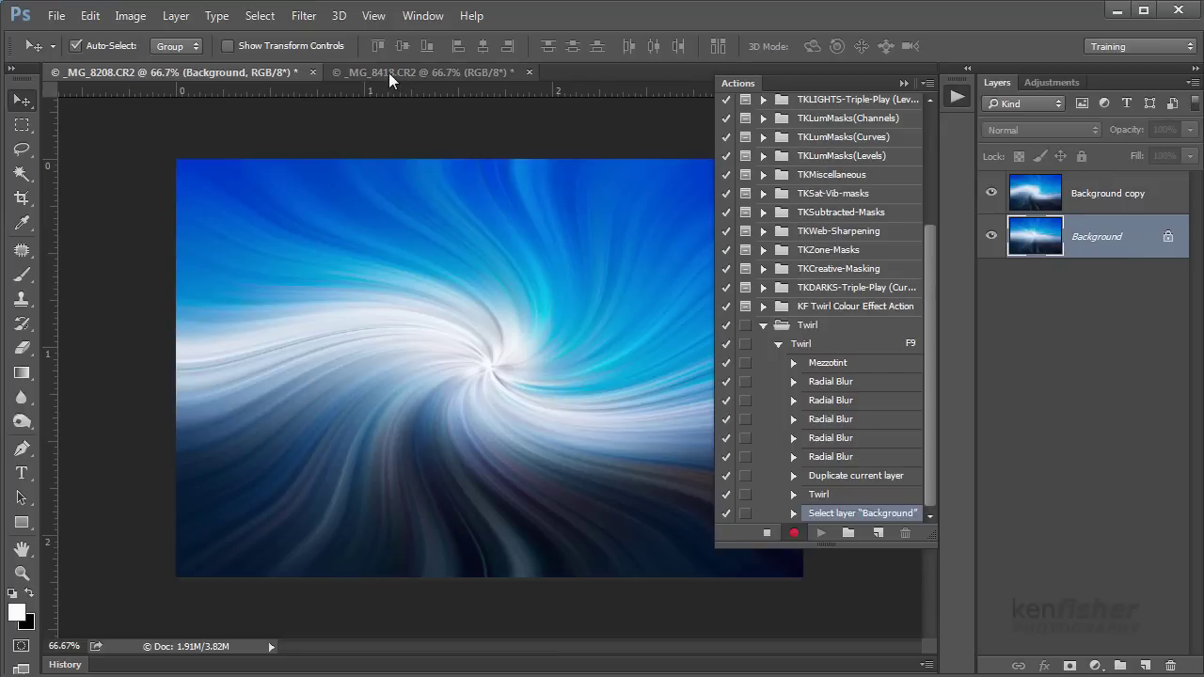
- Apply a Distort > Twirl with angle -80 to the Background layer
click(304, 16)
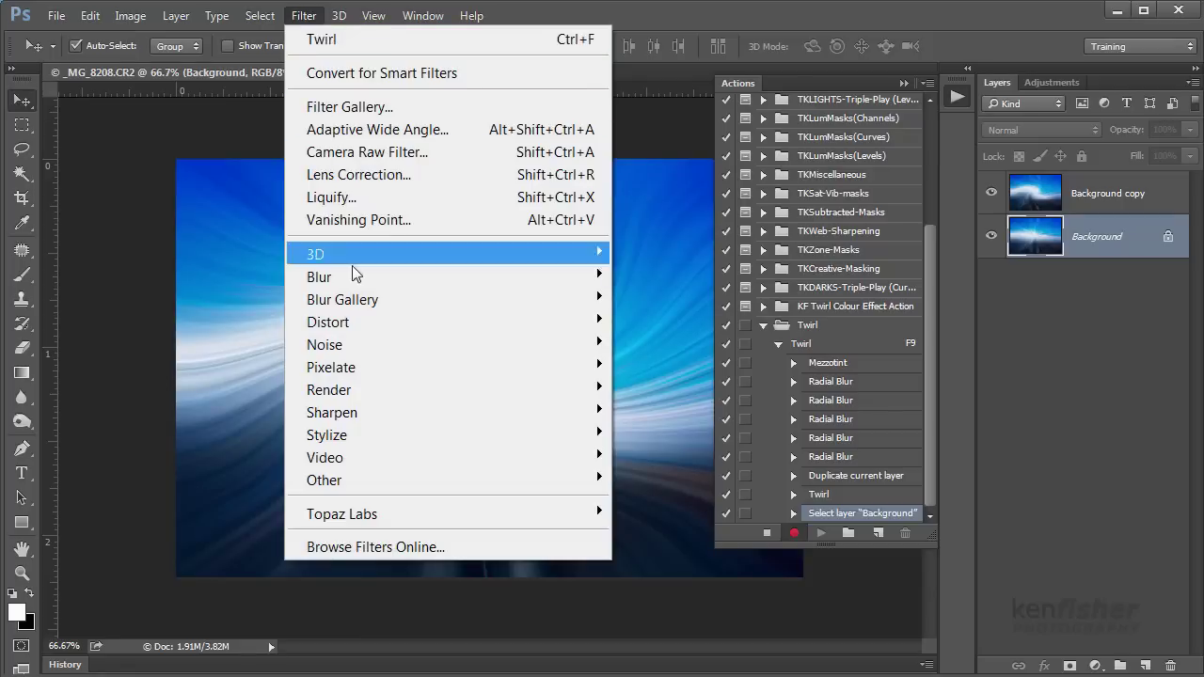
mouse_move(362, 321)
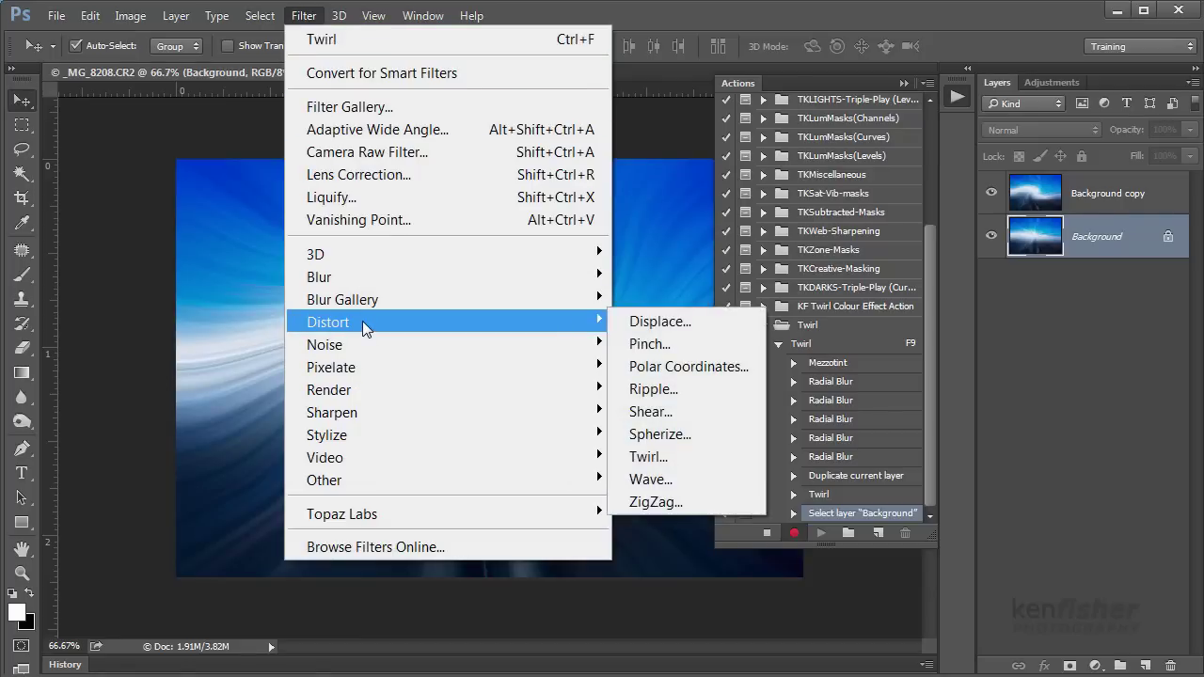
click(671, 457)
double_click(446, 461)
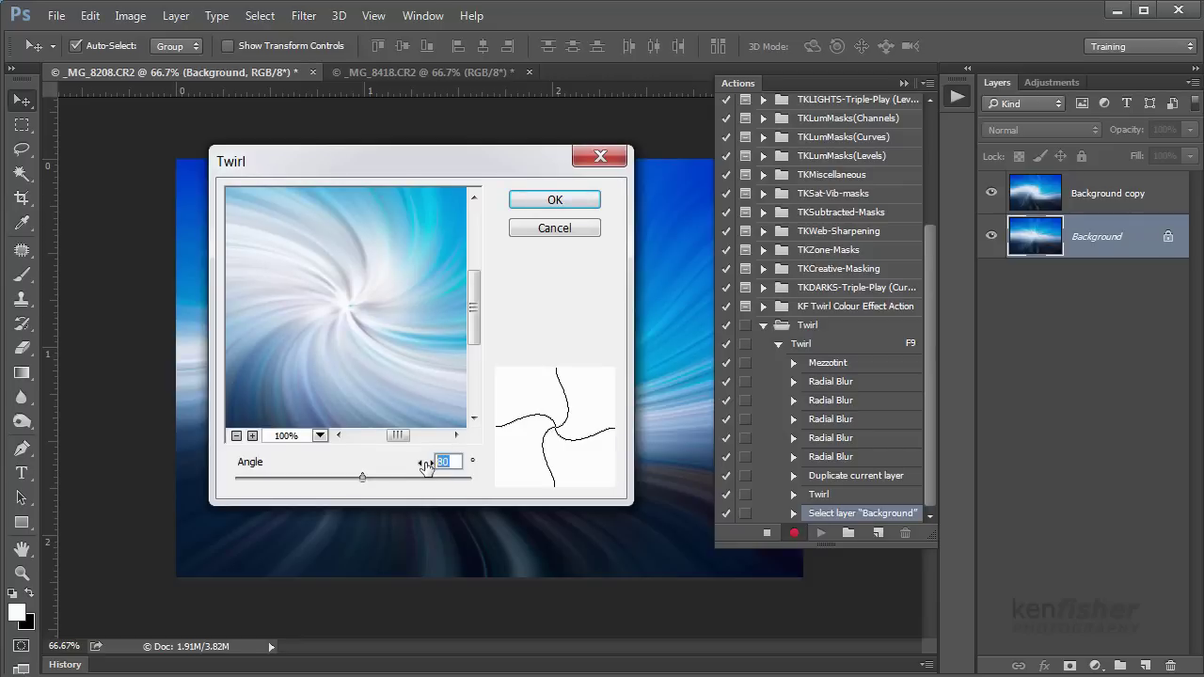
text(-80)
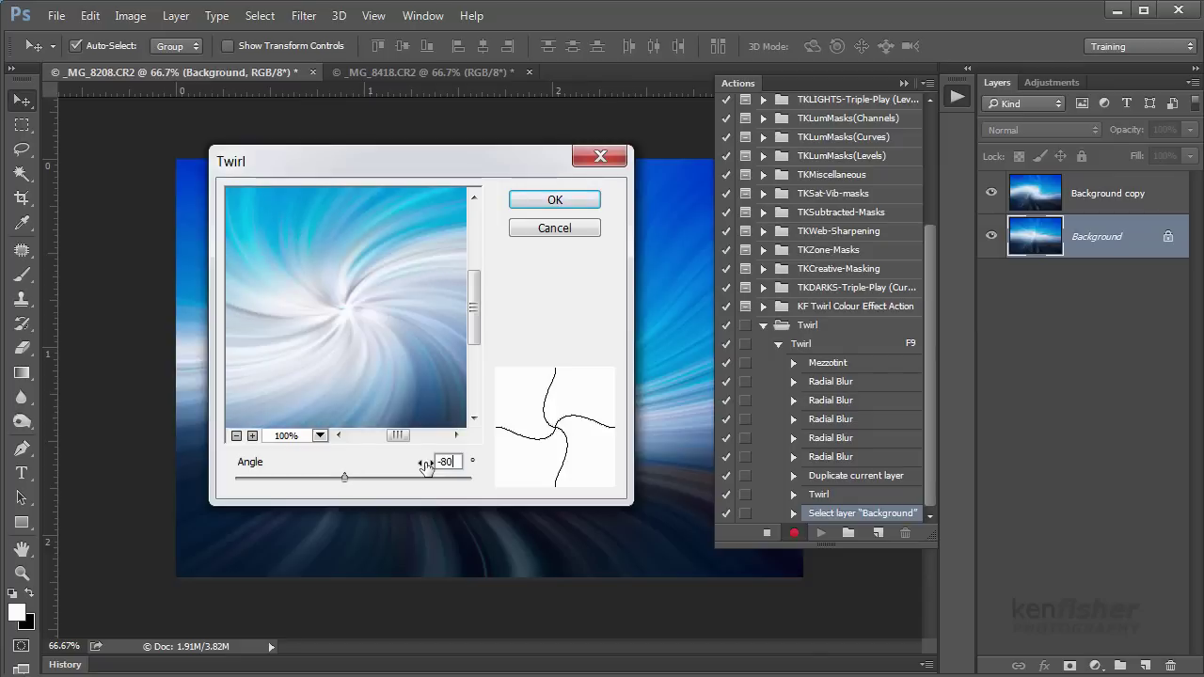
click(553, 199)
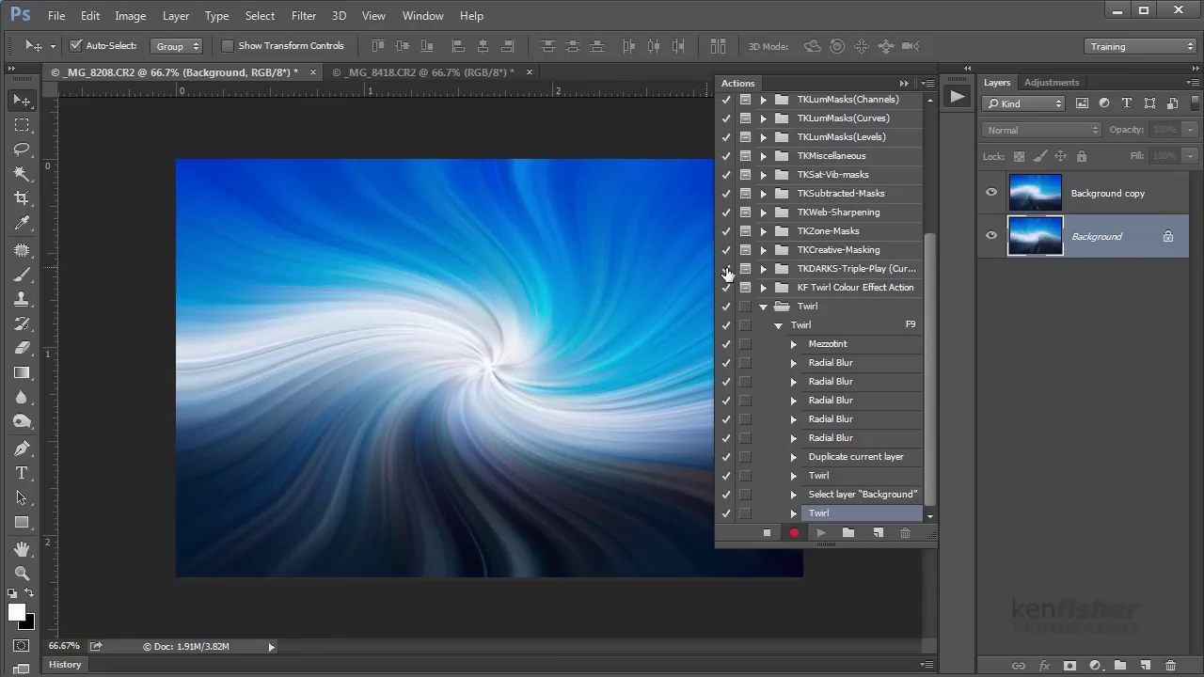
- Set Background copy to Screen blend mode and merge the two layers into one
click(1155, 202)
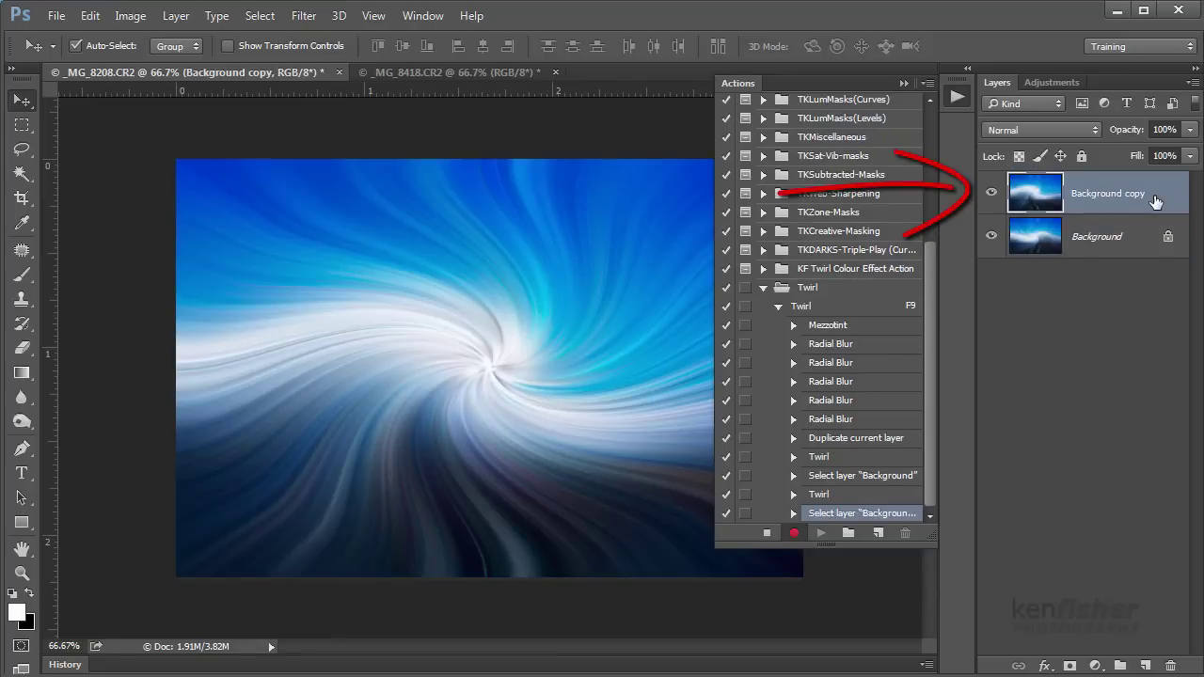
click(1095, 132)
click(998, 259)
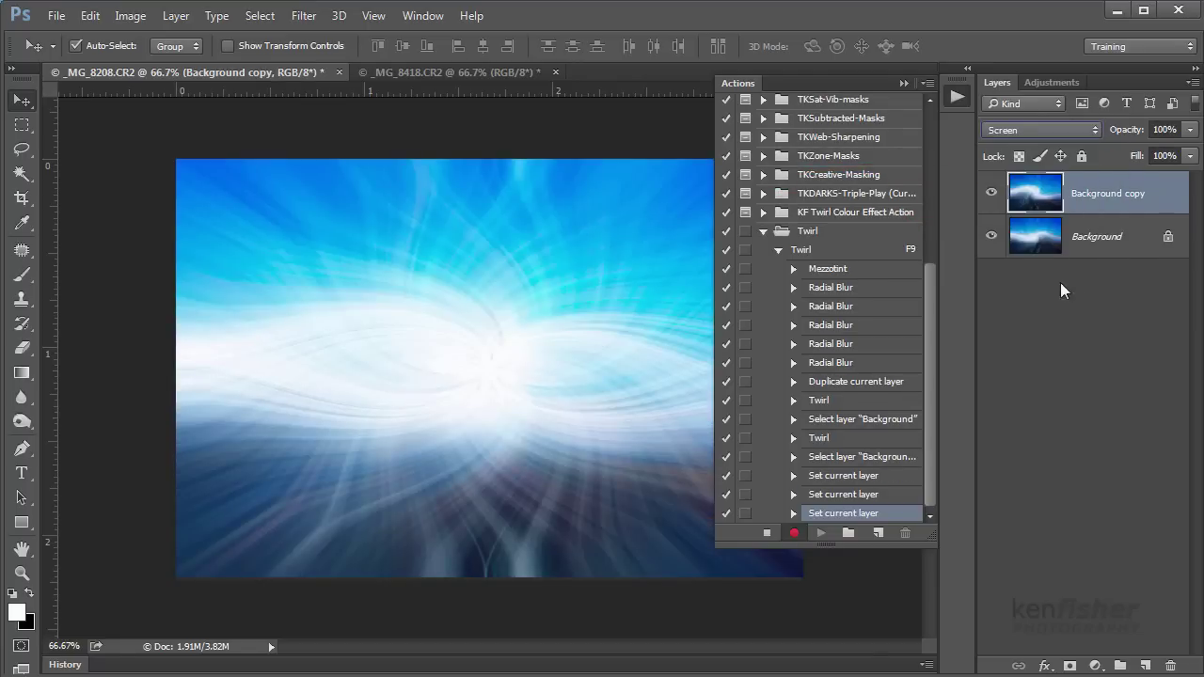
click(1193, 85)
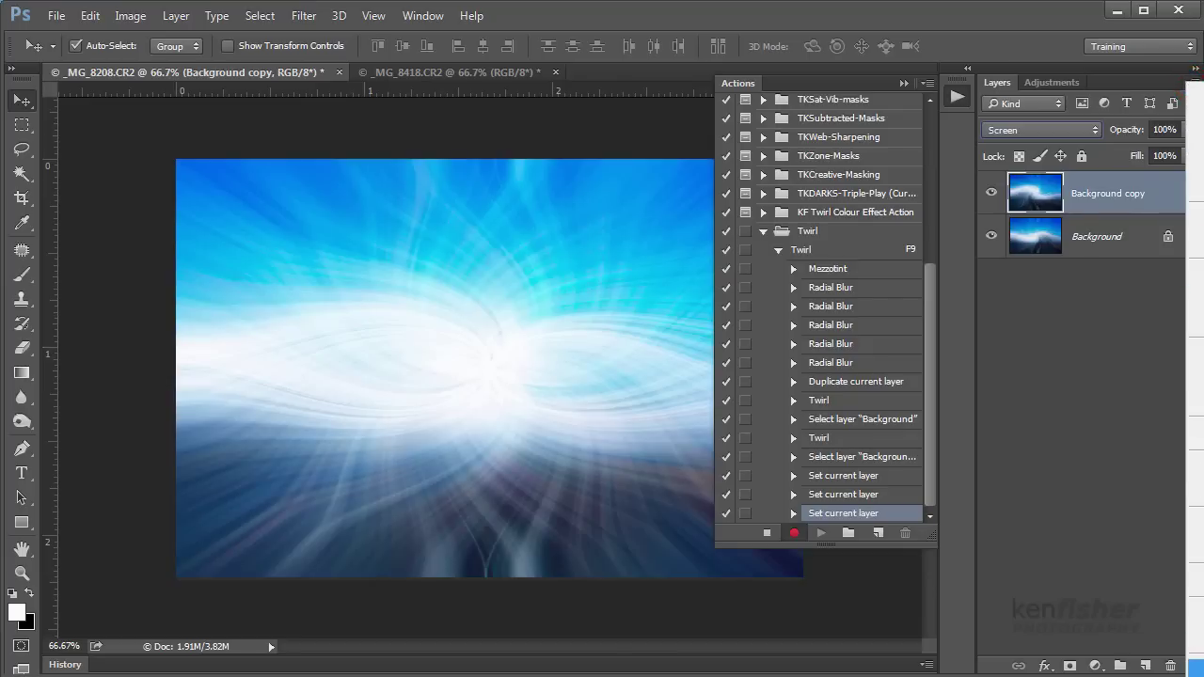
click(1195, 663)
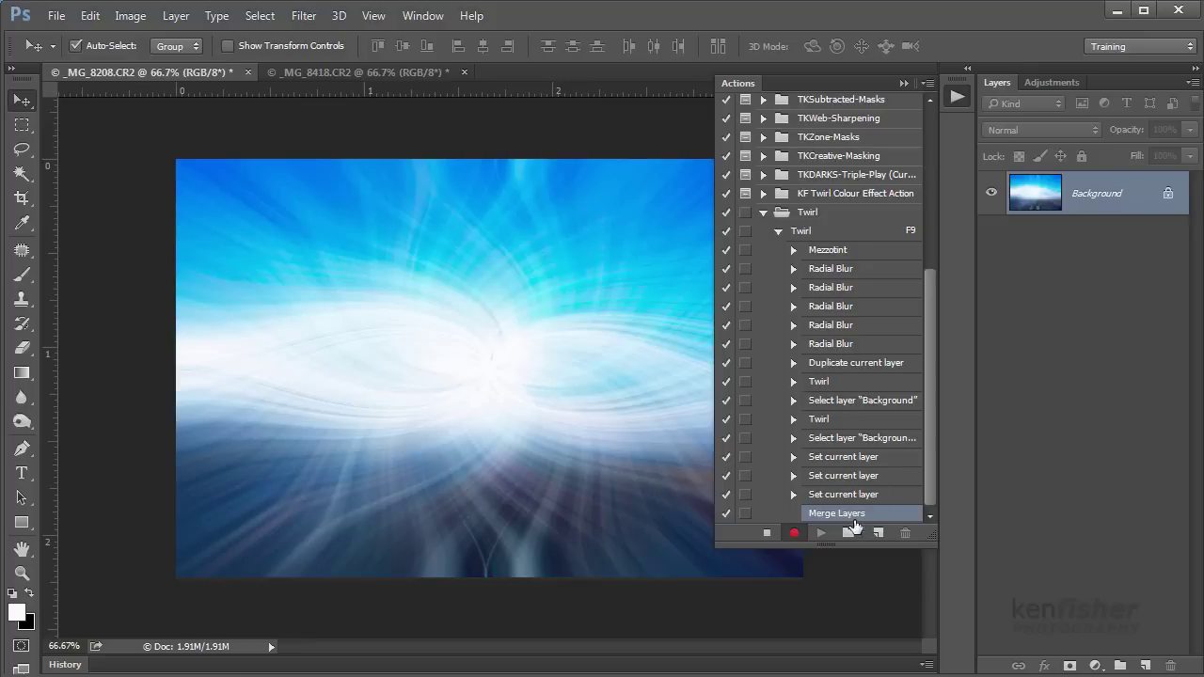
- Stop recording the Twirl action, then expand and scroll its step list to review it before collapsing
click(767, 535)
click(779, 233)
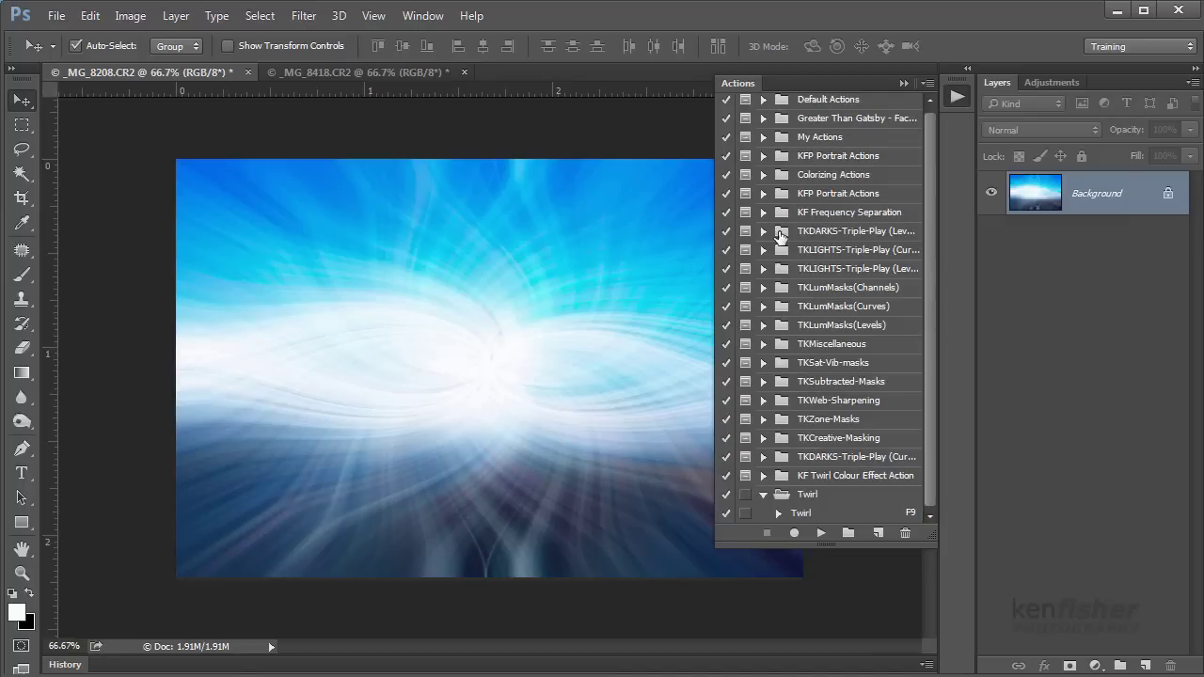
click(778, 514)
drag(929, 325, 912, 484)
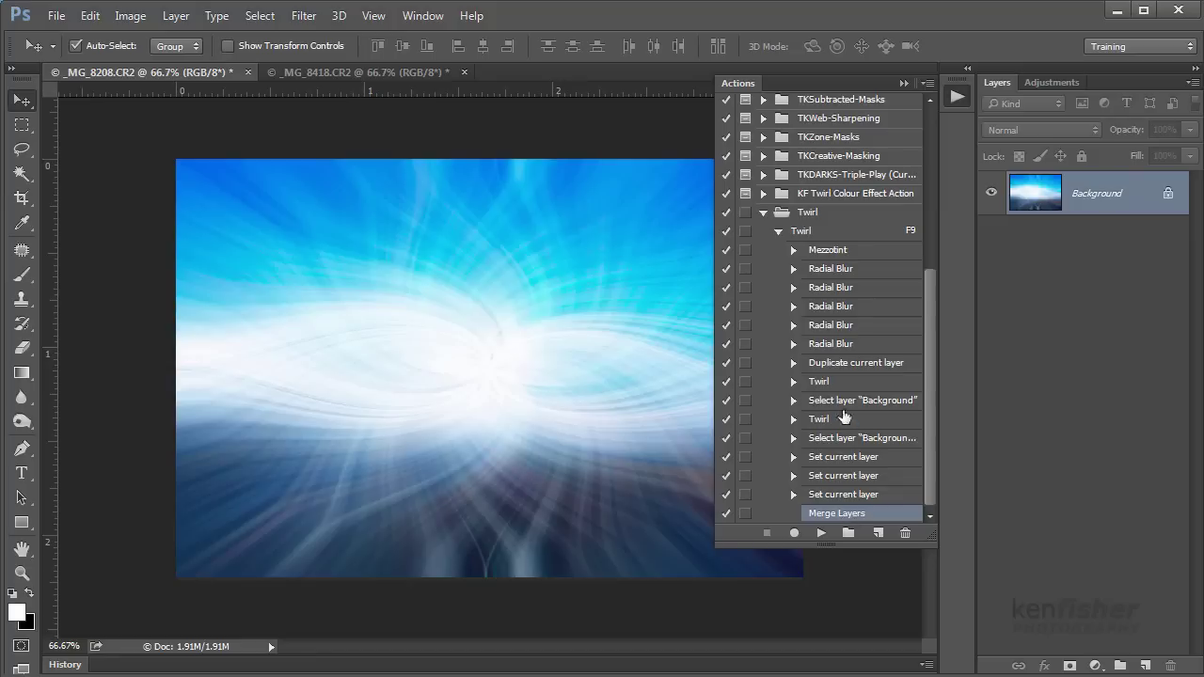
click(777, 232)
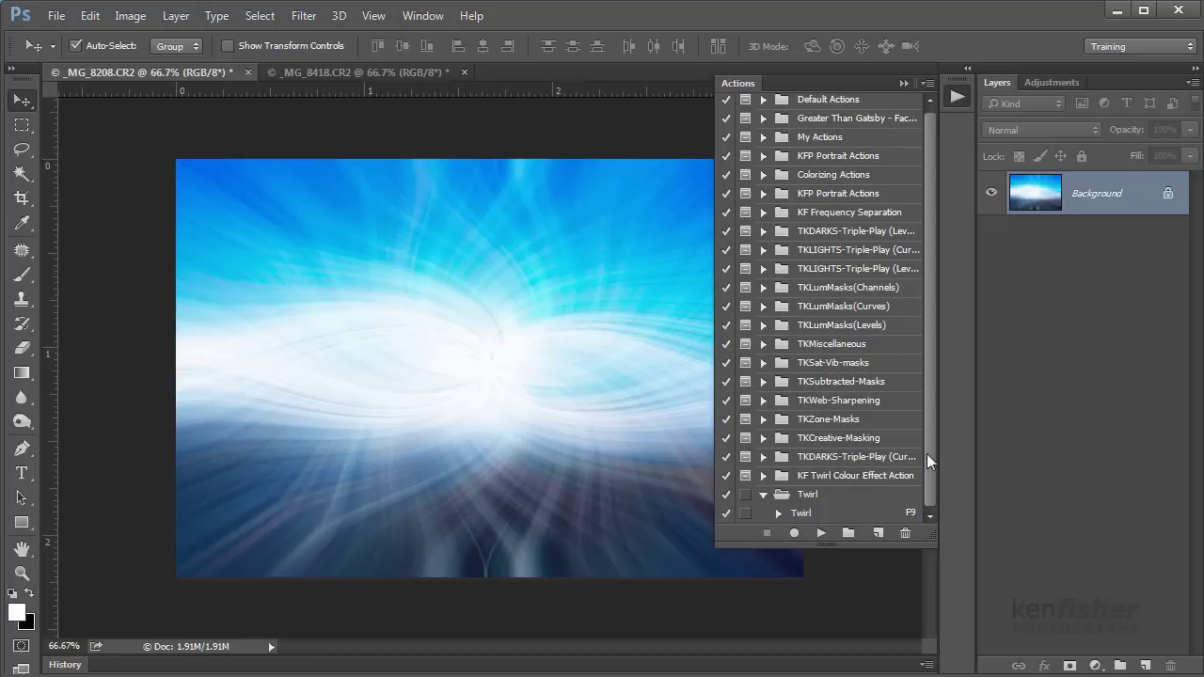
- Play the Twirl action on the kitesurfer photo _MG_8418.CR2
click(358, 70)
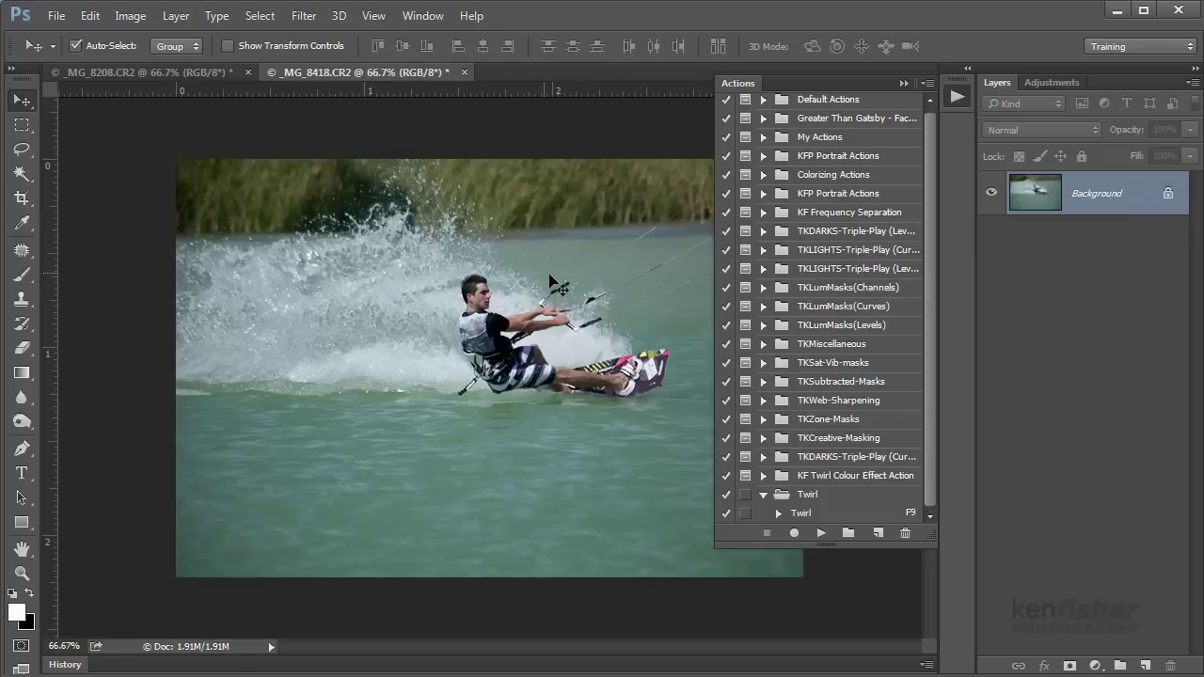
key(F9)
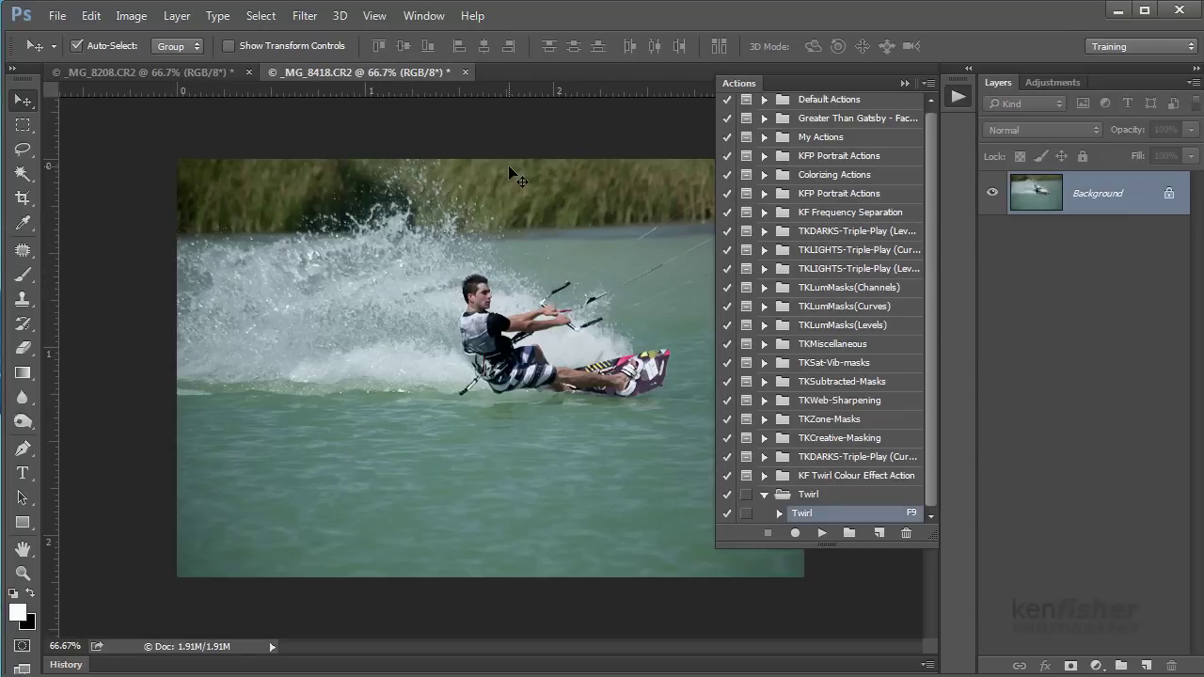
click(822, 536)
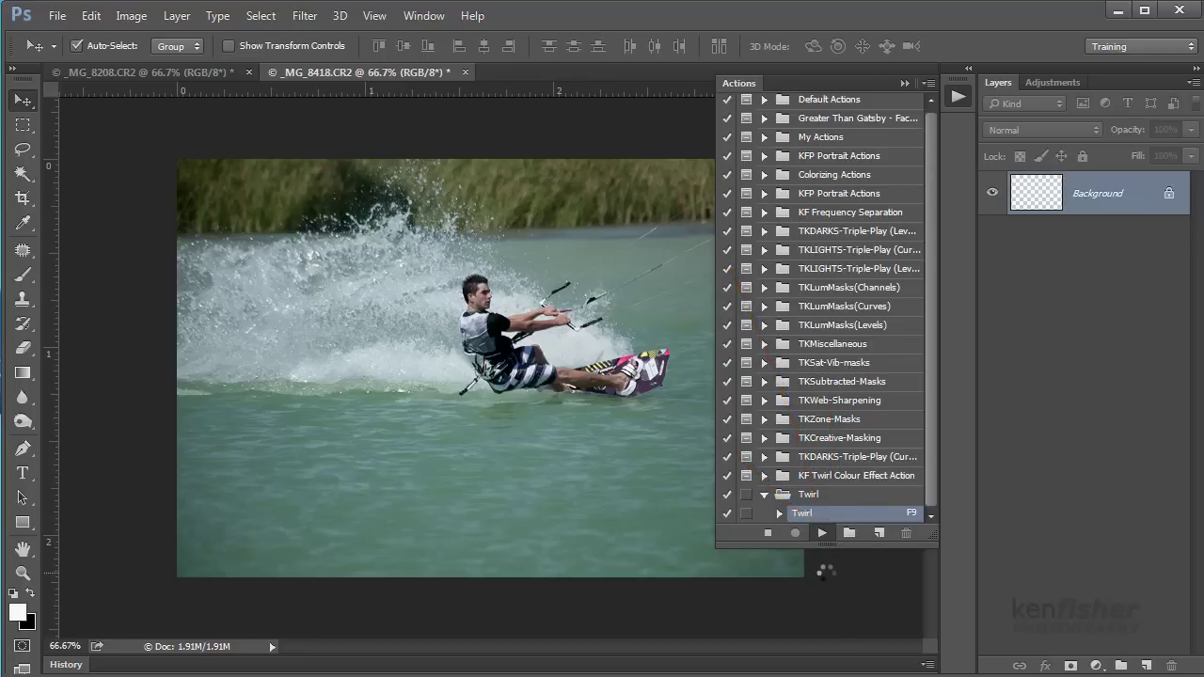